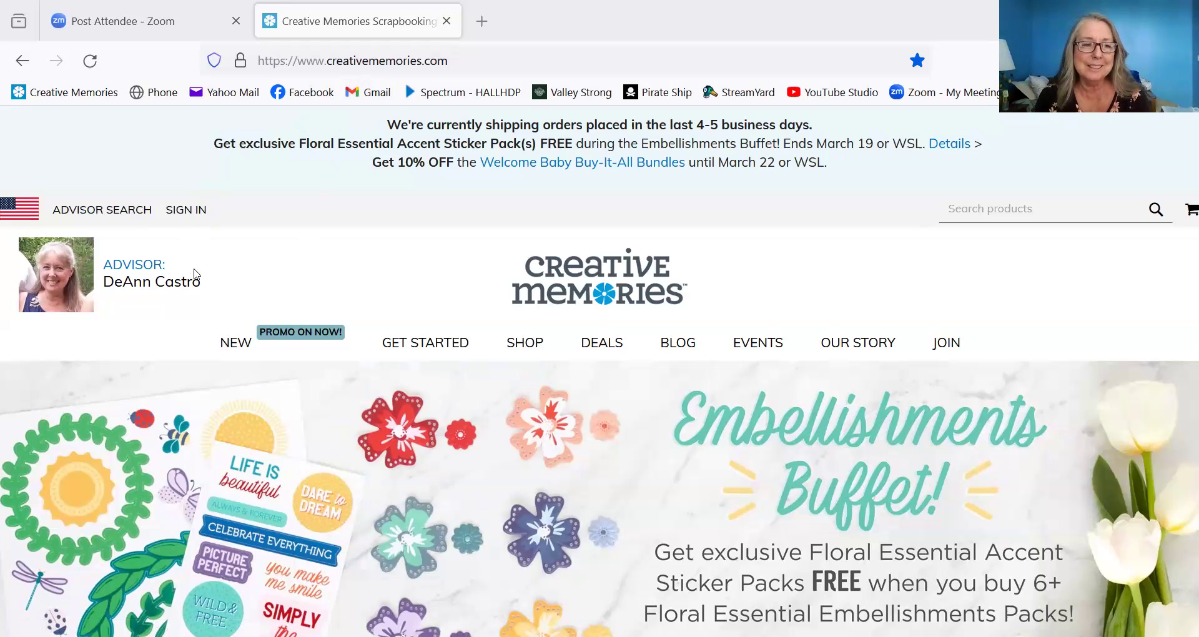
- Sign in to the Creative Memories account with the customer's e-mail and password
click(181, 213)
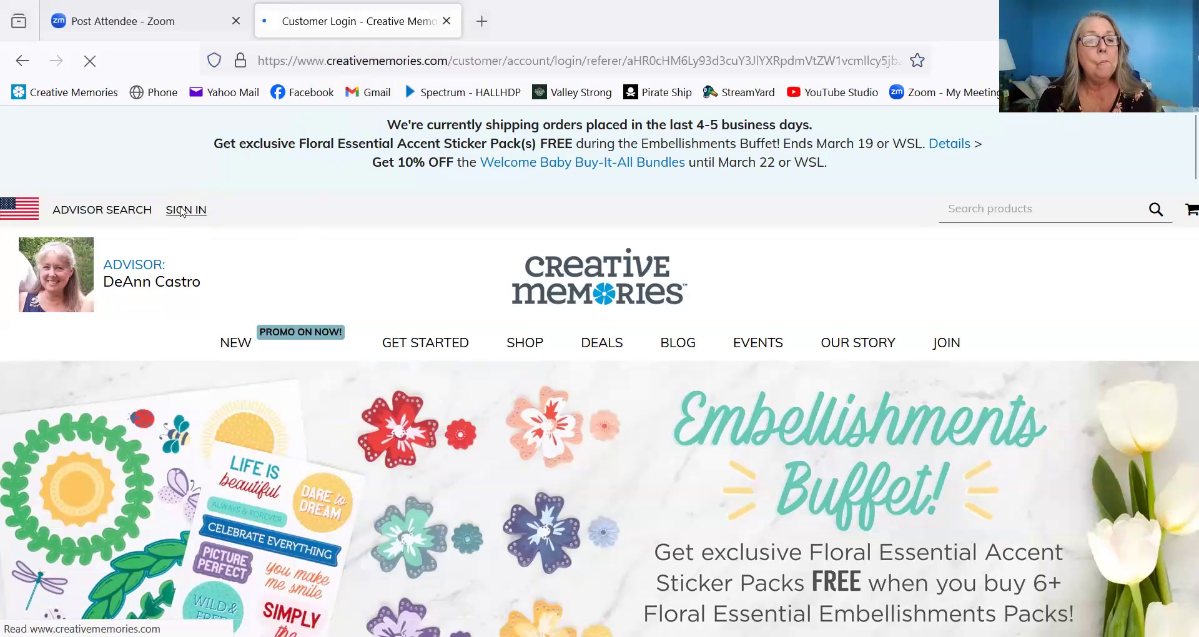
click(117, 523)
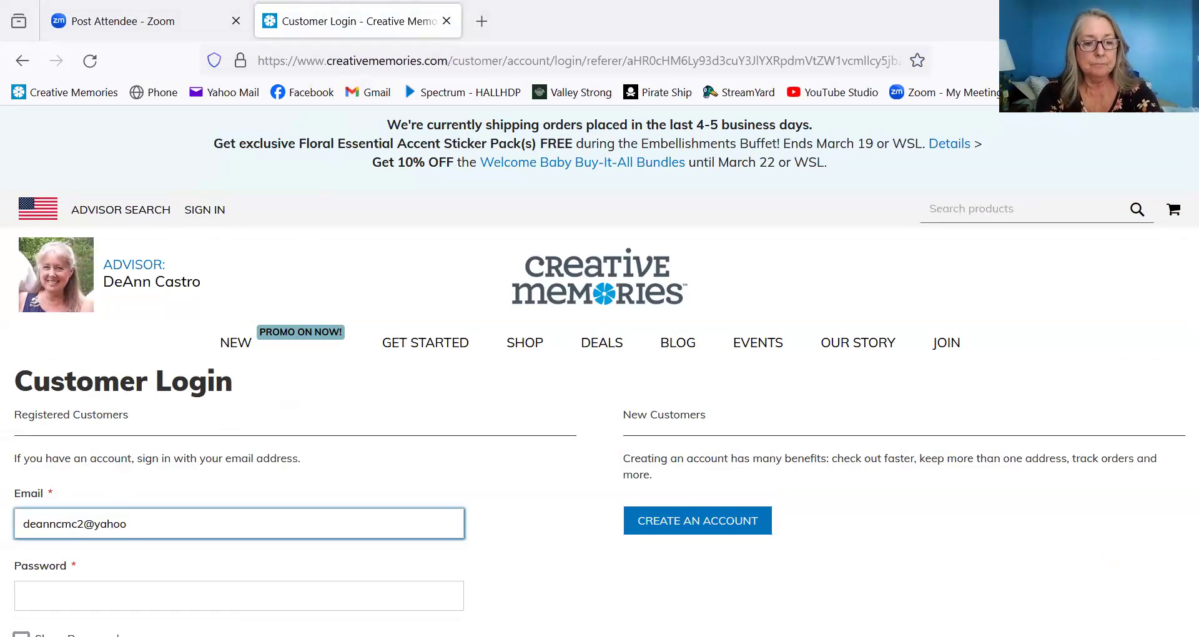
key(Tab)
text(••••••••)
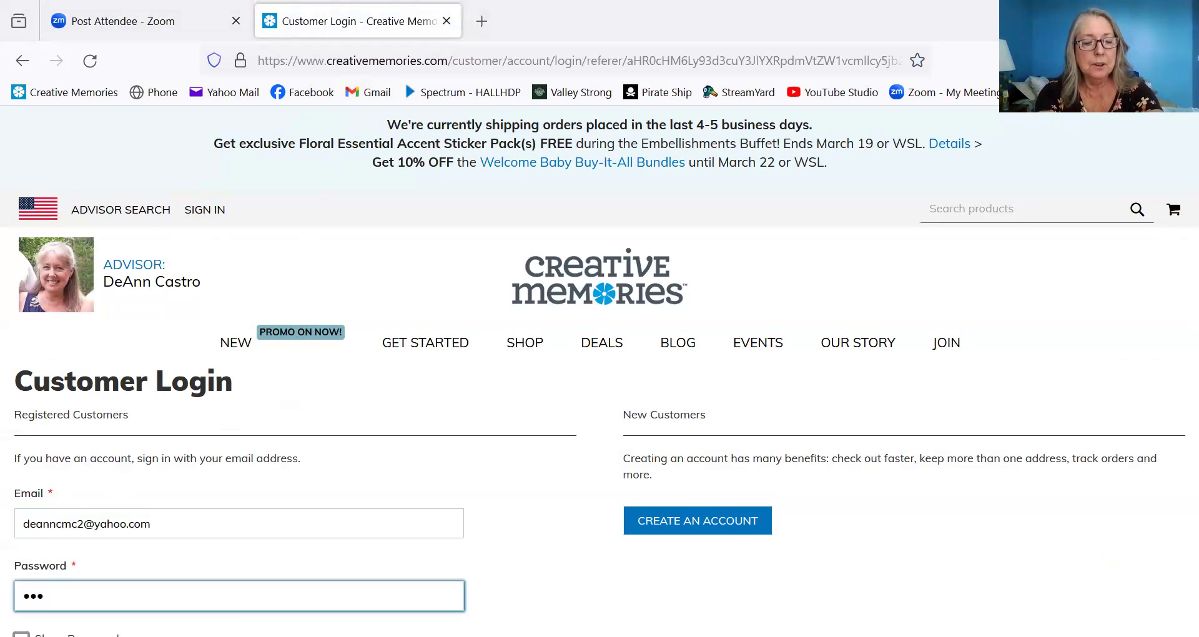
text(••••)
key(Return)
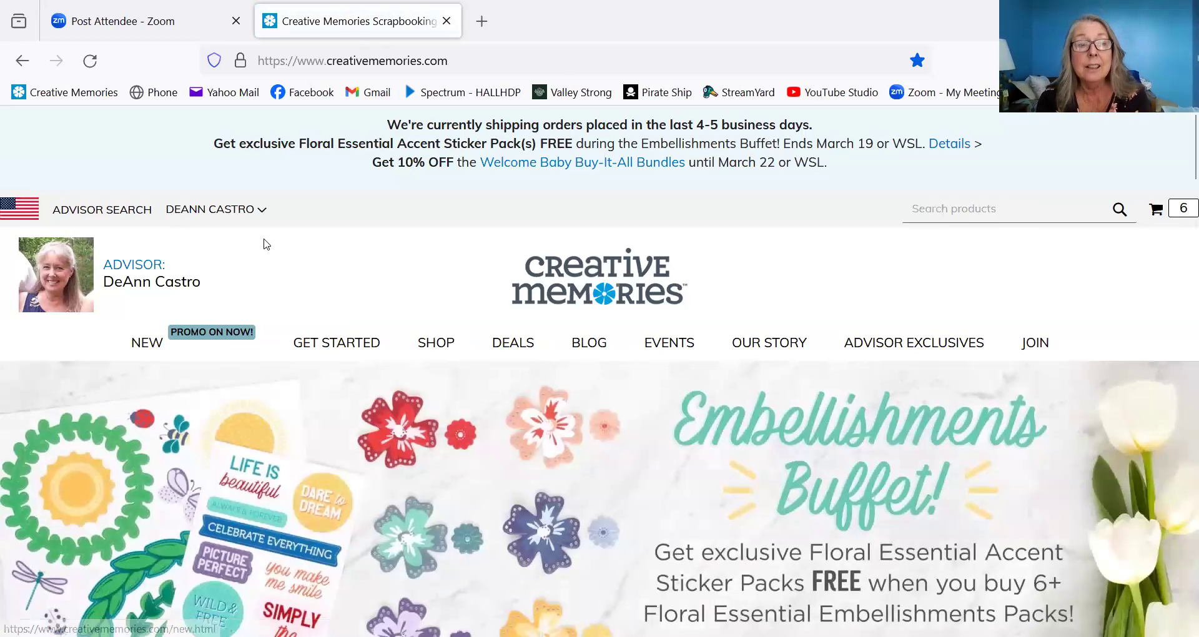
- Go from the NEW products page to the DIGITAL category under the SHOP menu
click(150, 346)
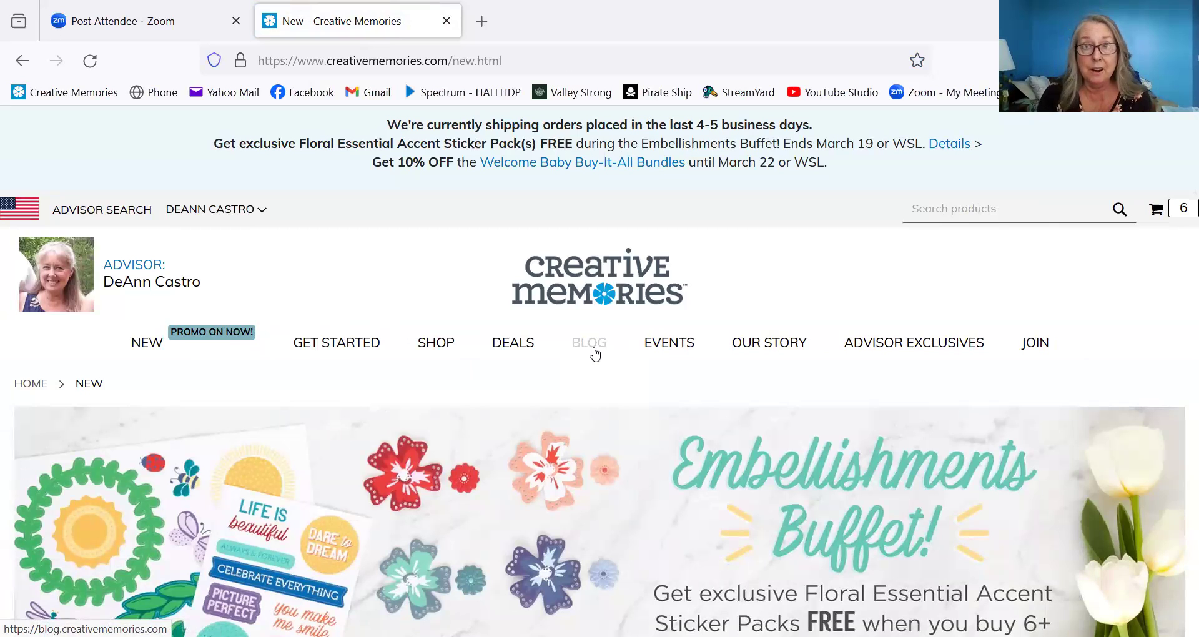
mouse_move(440, 349)
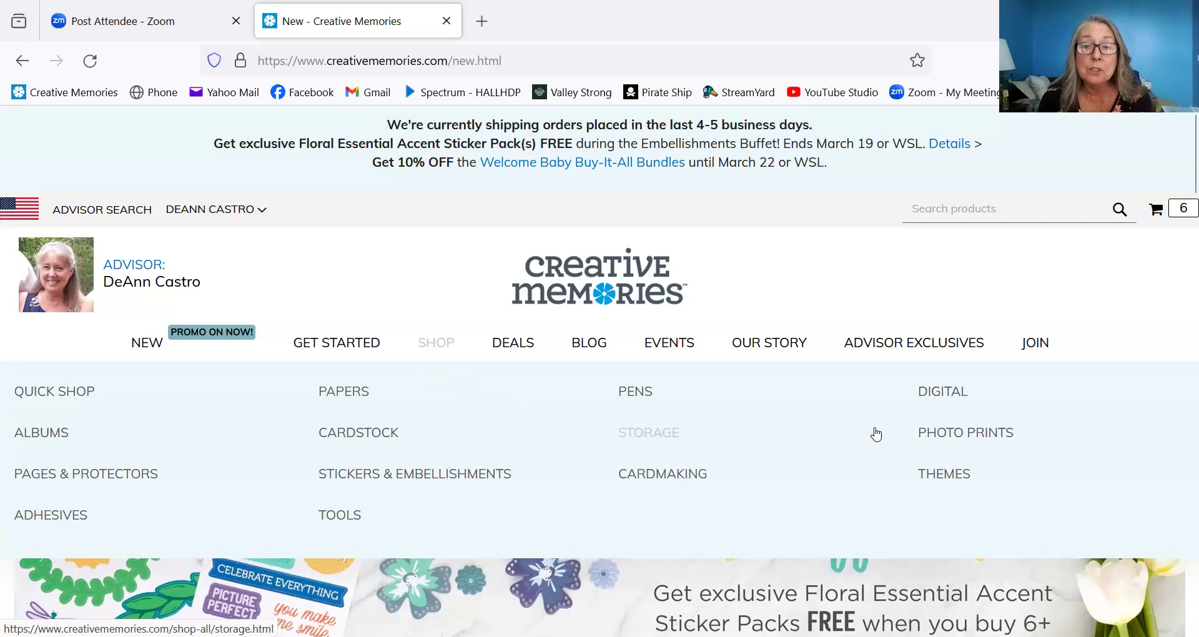
click(931, 394)
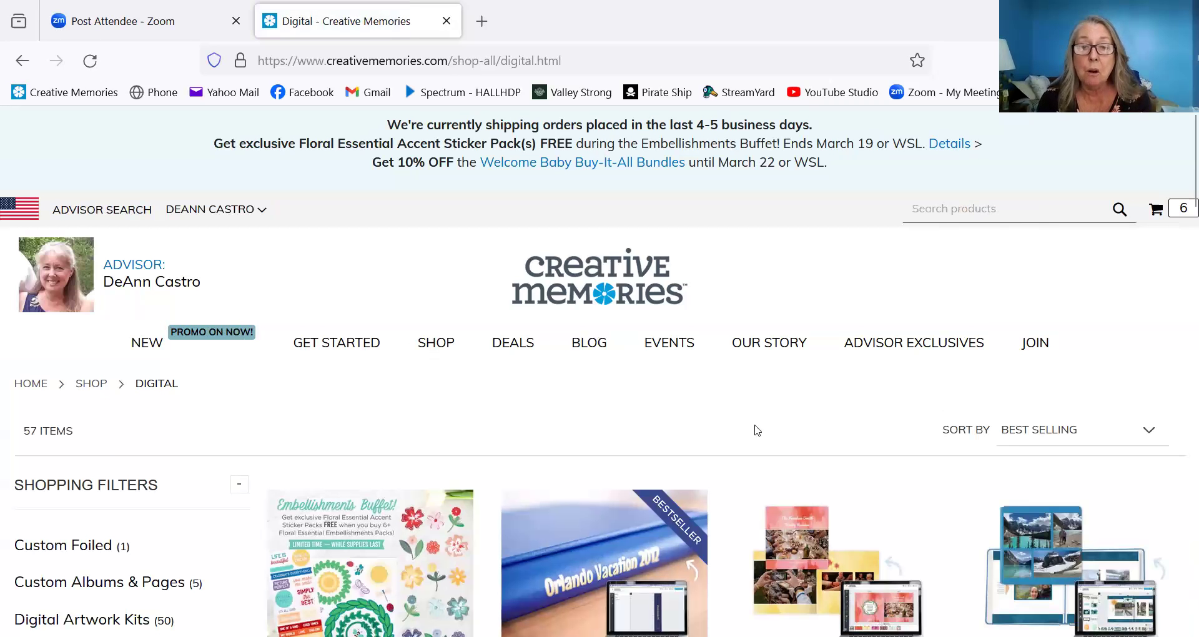
- Find the Digital NSD 2024 Kit ($10.95) among the Digital products and add it to the cart
scroll(743, 436, down, 5)
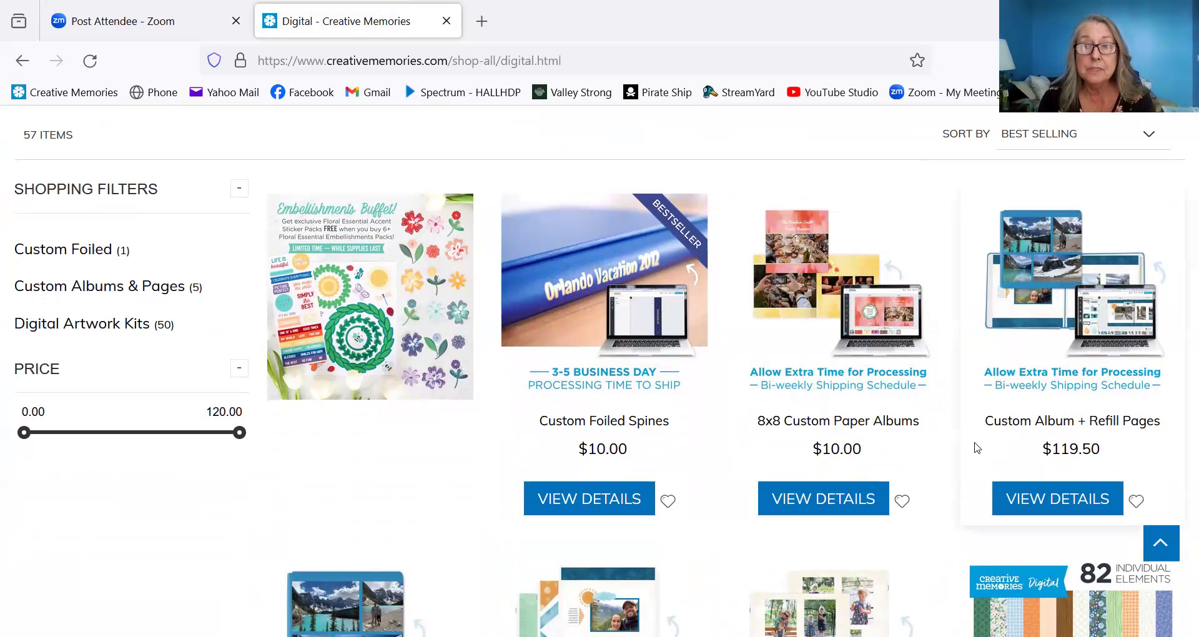
scroll(720, 550, down, 2)
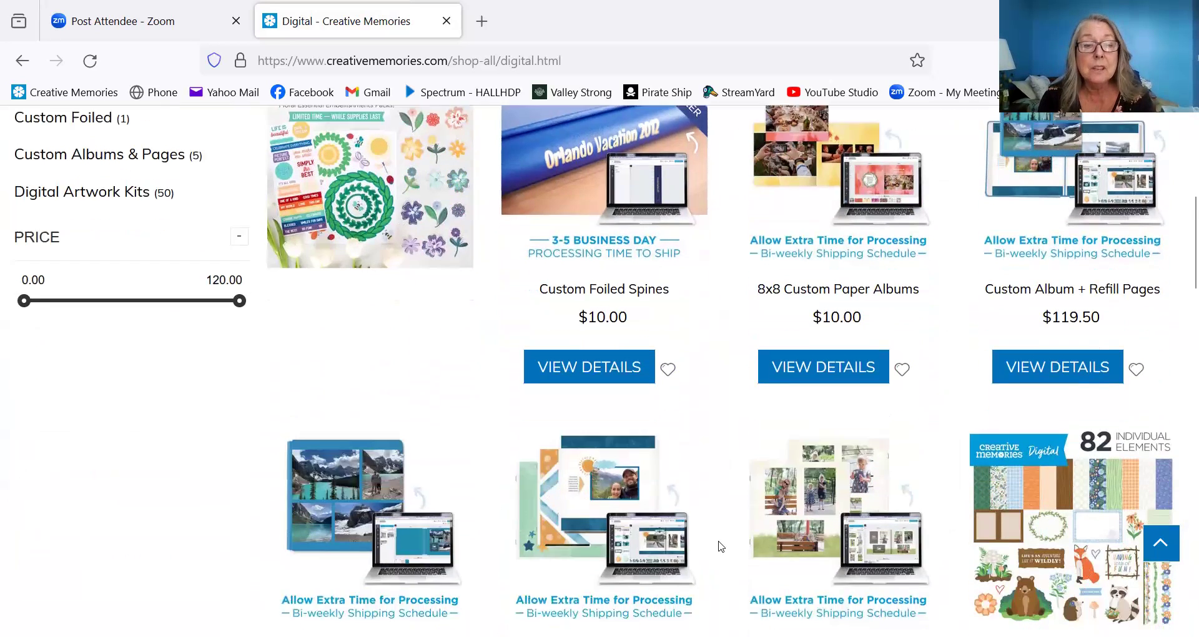
scroll(720, 547, down, 2)
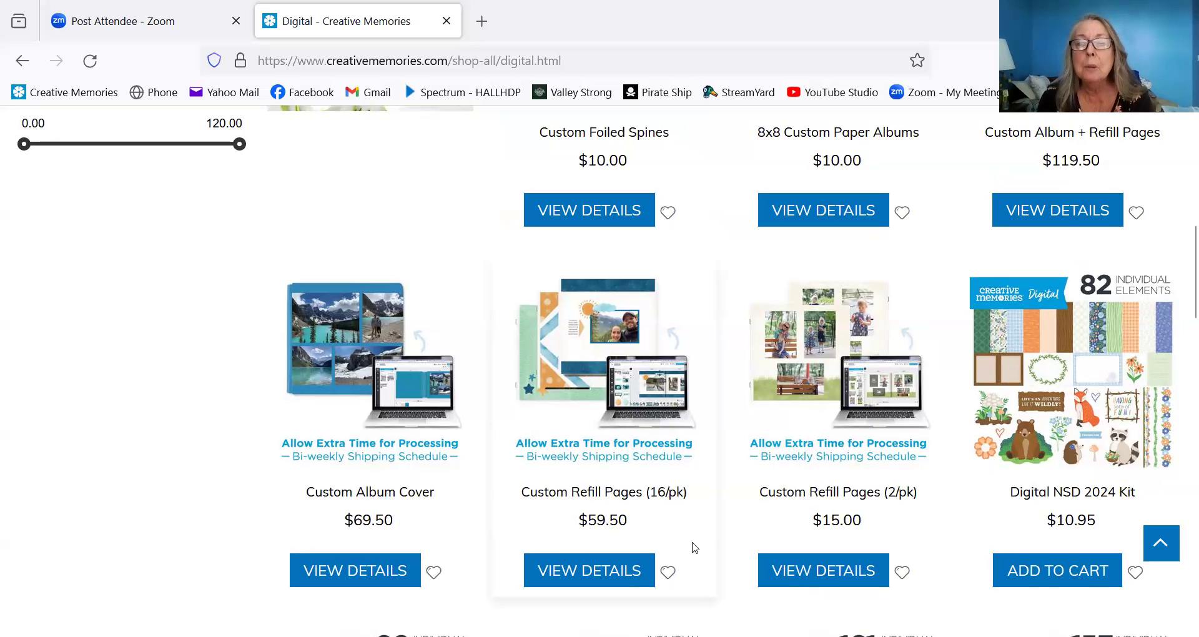
scroll(959, 538, down, 3)
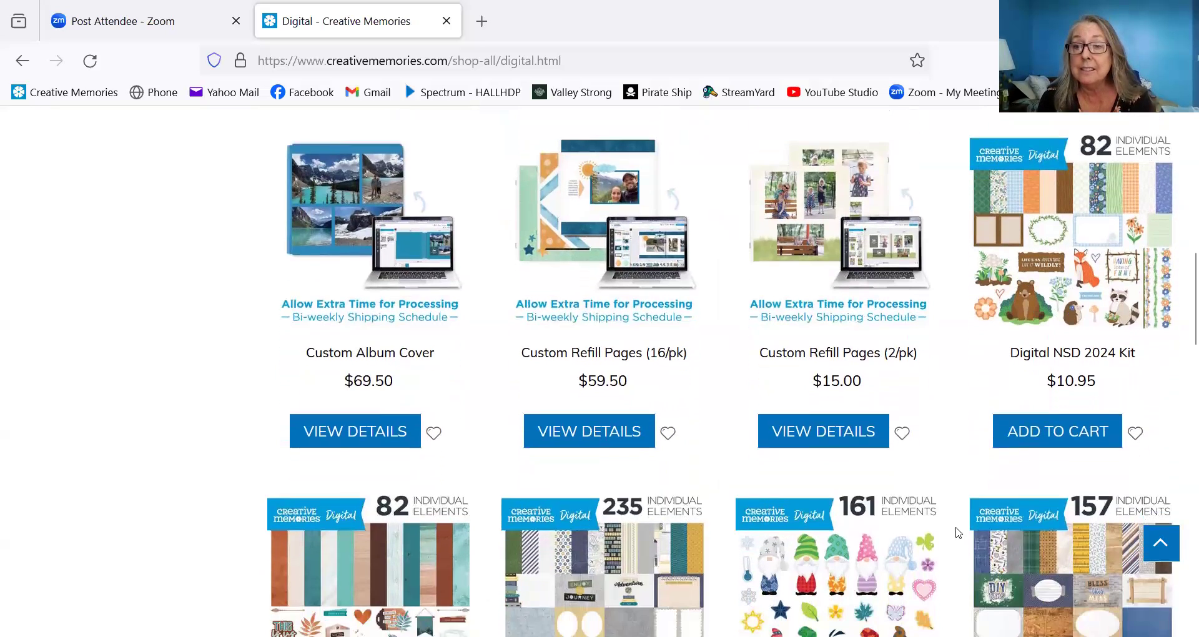
scroll(959, 533, down, 2)
scroll(959, 532, down, 3)
scroll(959, 532, down, 3)
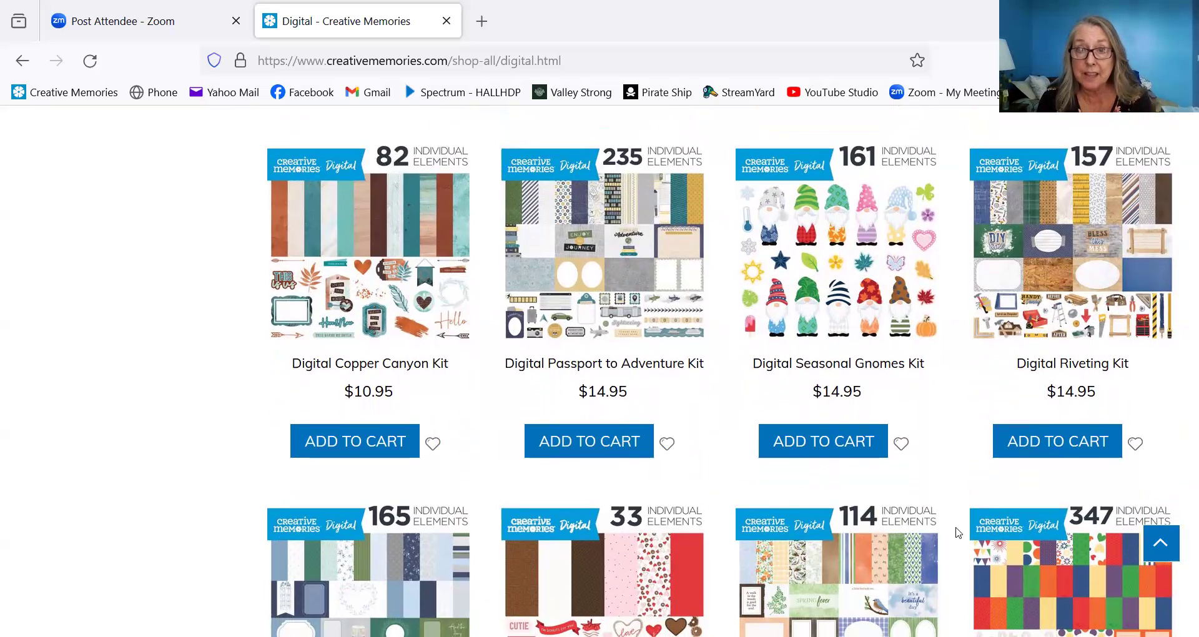
scroll(959, 533, up, 9)
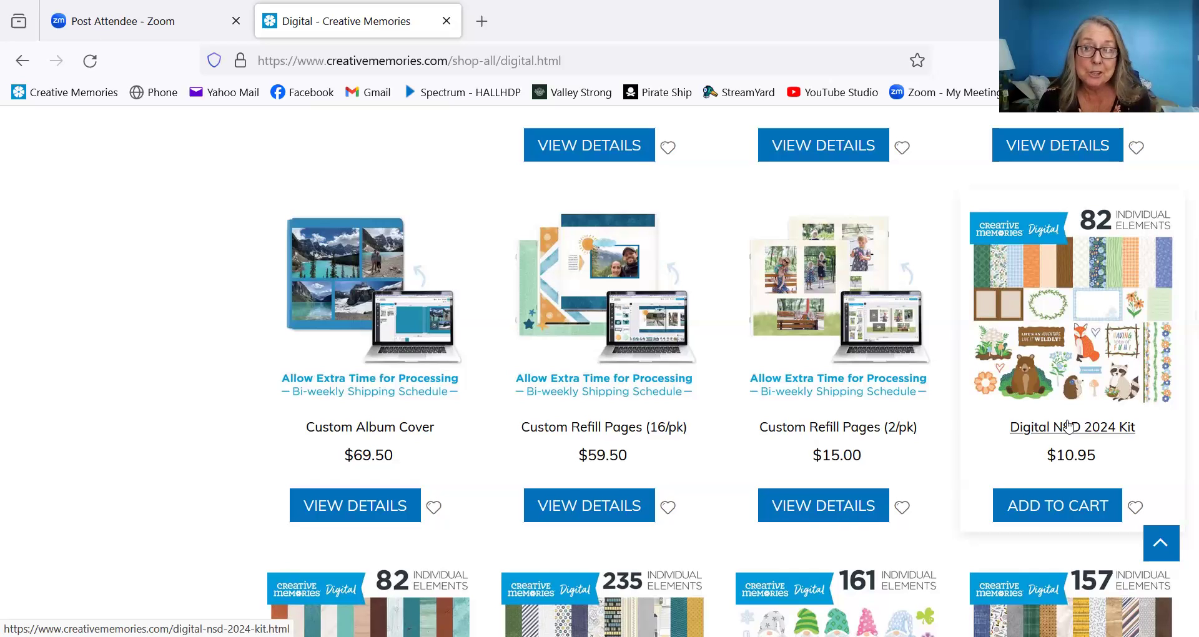
click(1058, 511)
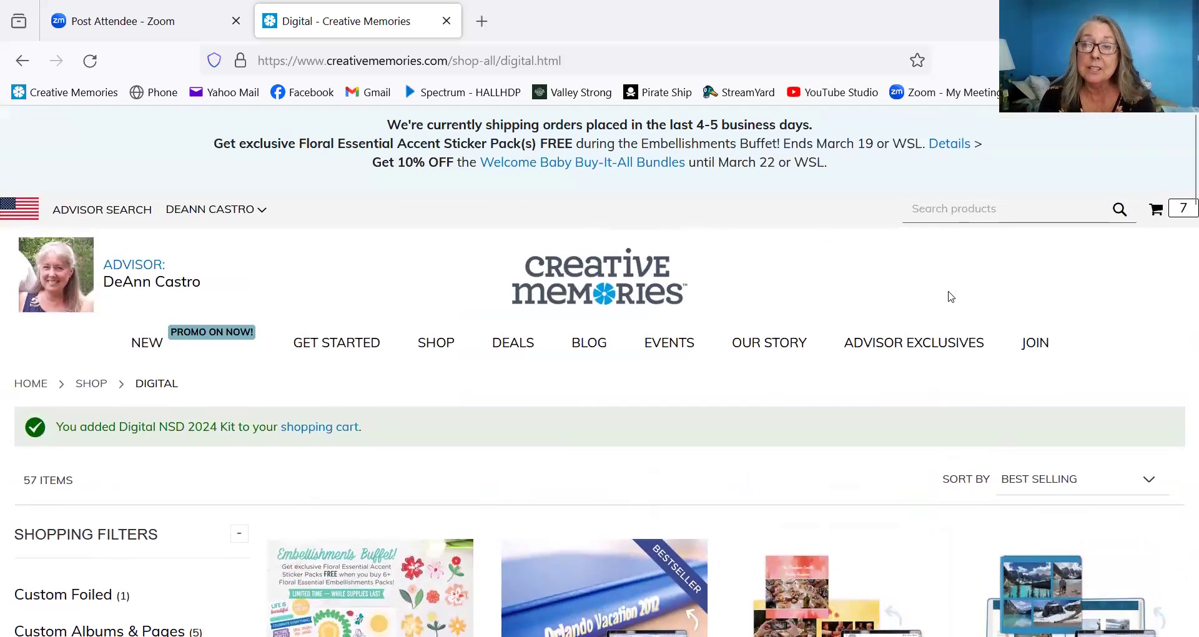
- Check the seven items in the mini-cart, then open the full Shopping Cart page
click(1155, 219)
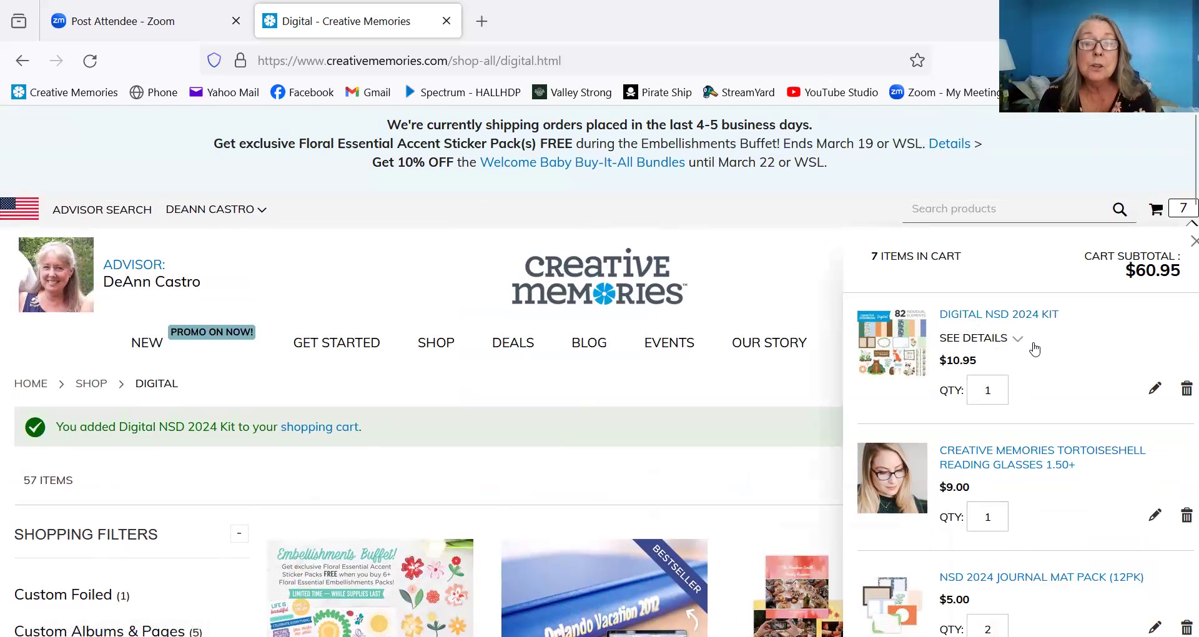
scroll(1035, 348, down, 8)
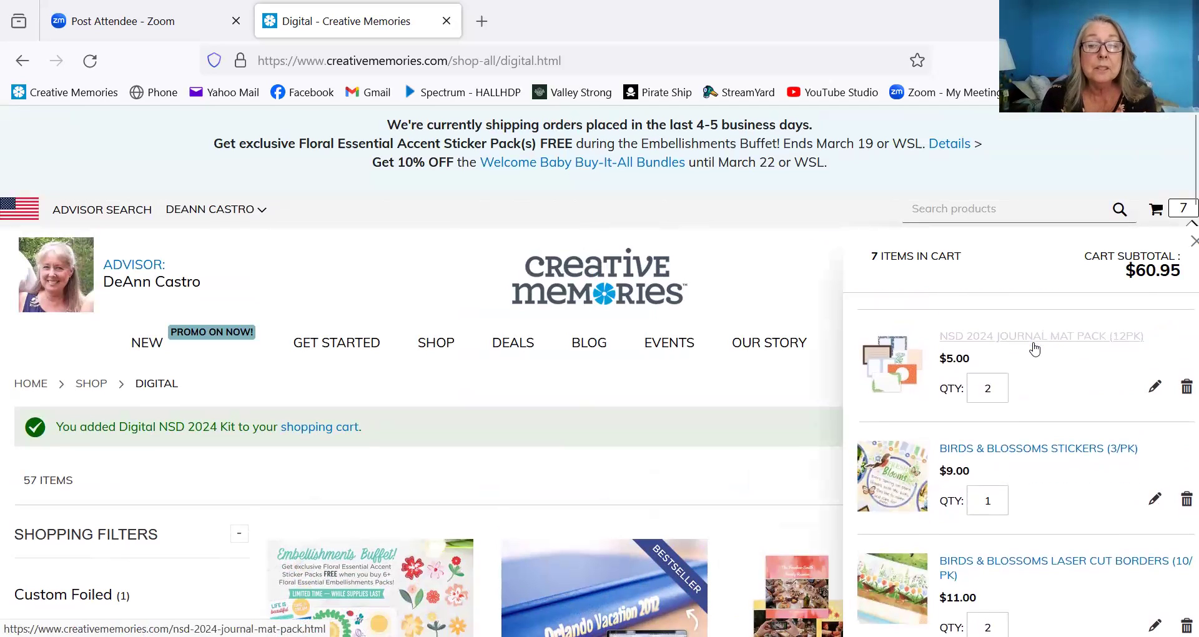
scroll(1035, 349, down, 1)
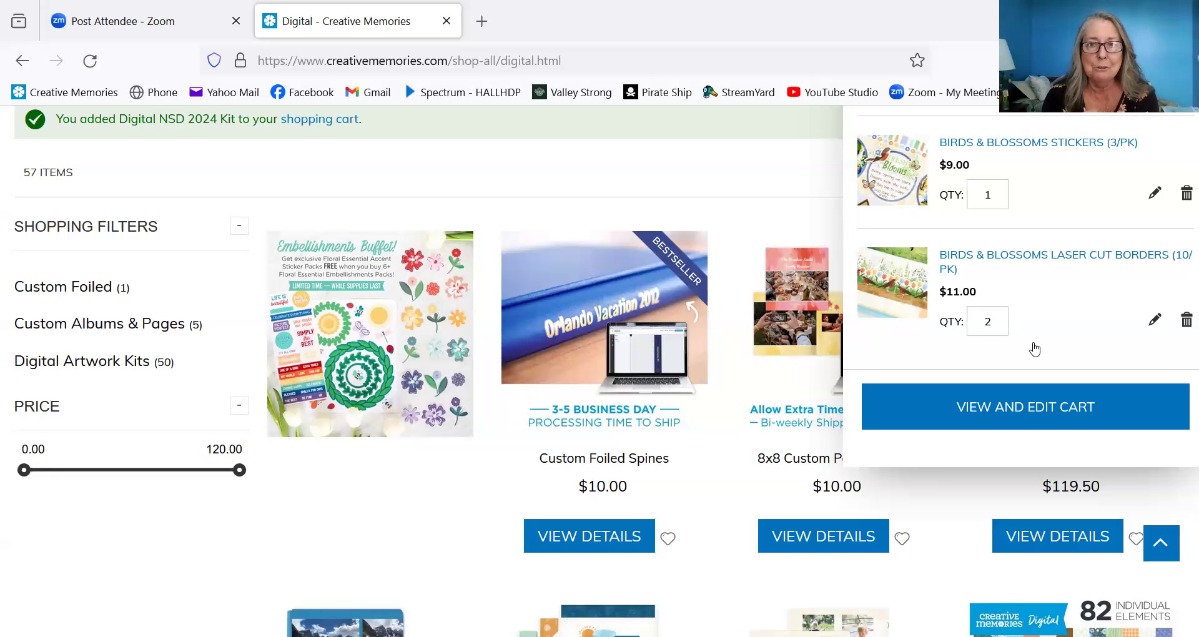
click(1014, 408)
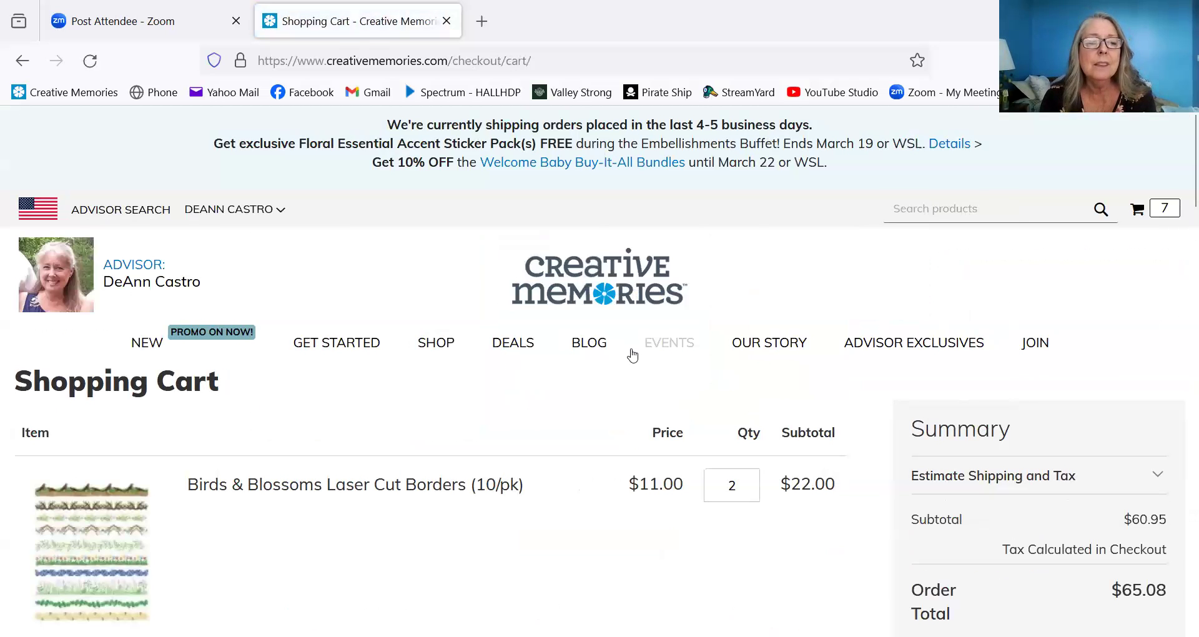
- Delete the Digital NSD 2024 Kit from the Shopping Cart, dropping the subtotal to $50.00
scroll(633, 355, down, 3)
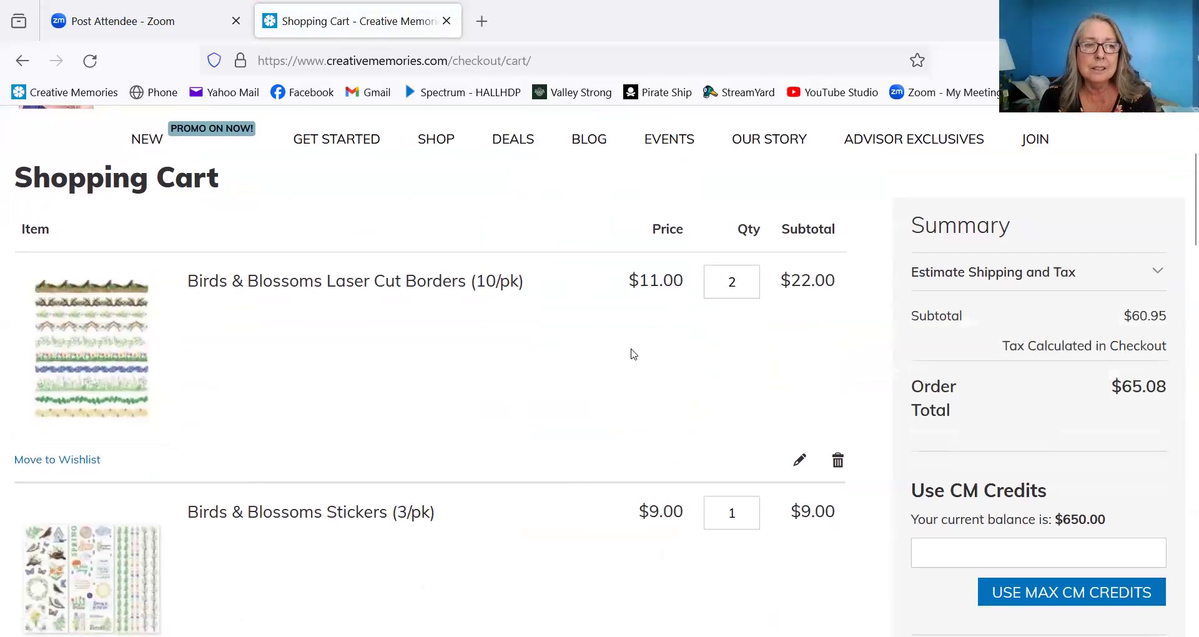
scroll(633, 355, down, 9)
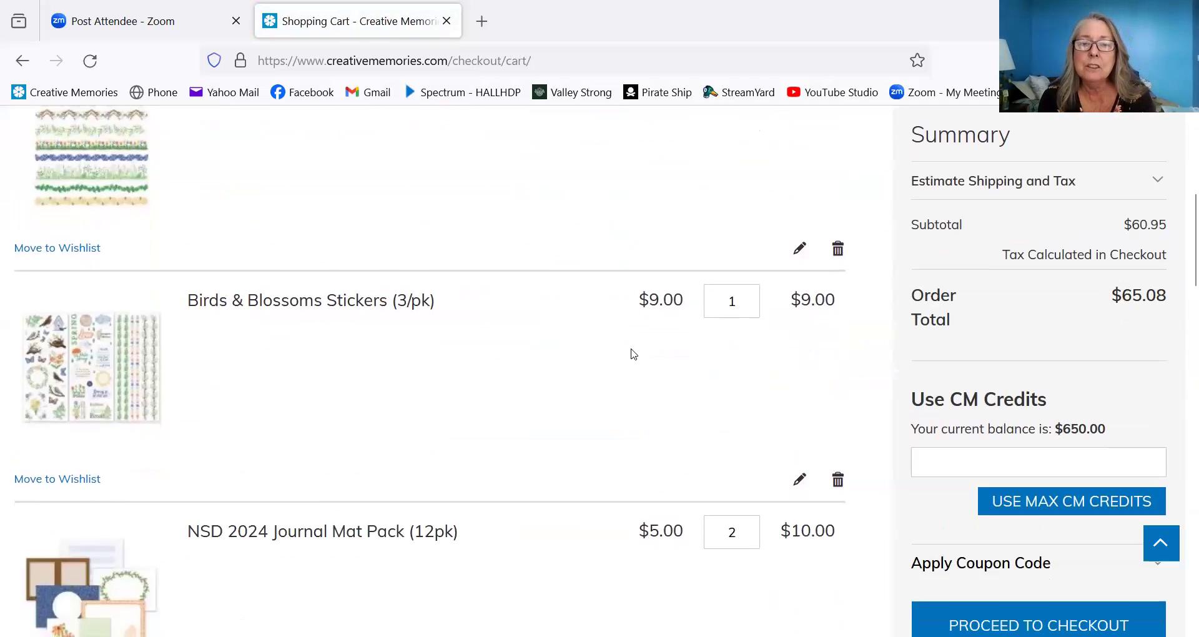
scroll(633, 355, down, 2)
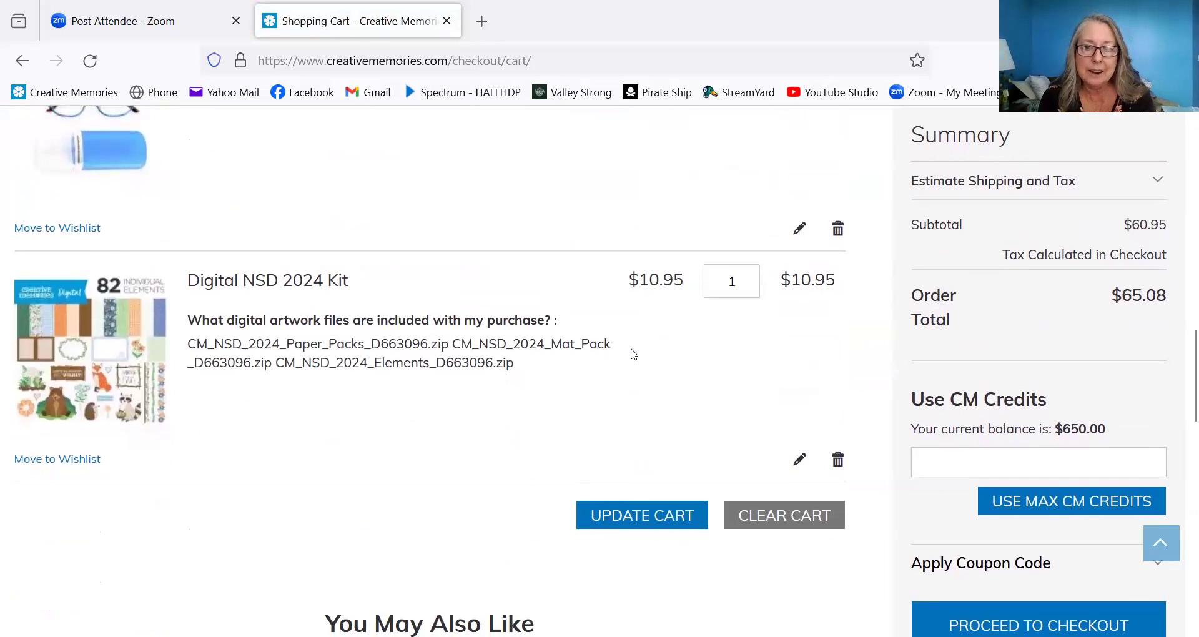
scroll(634, 355, down, 2)
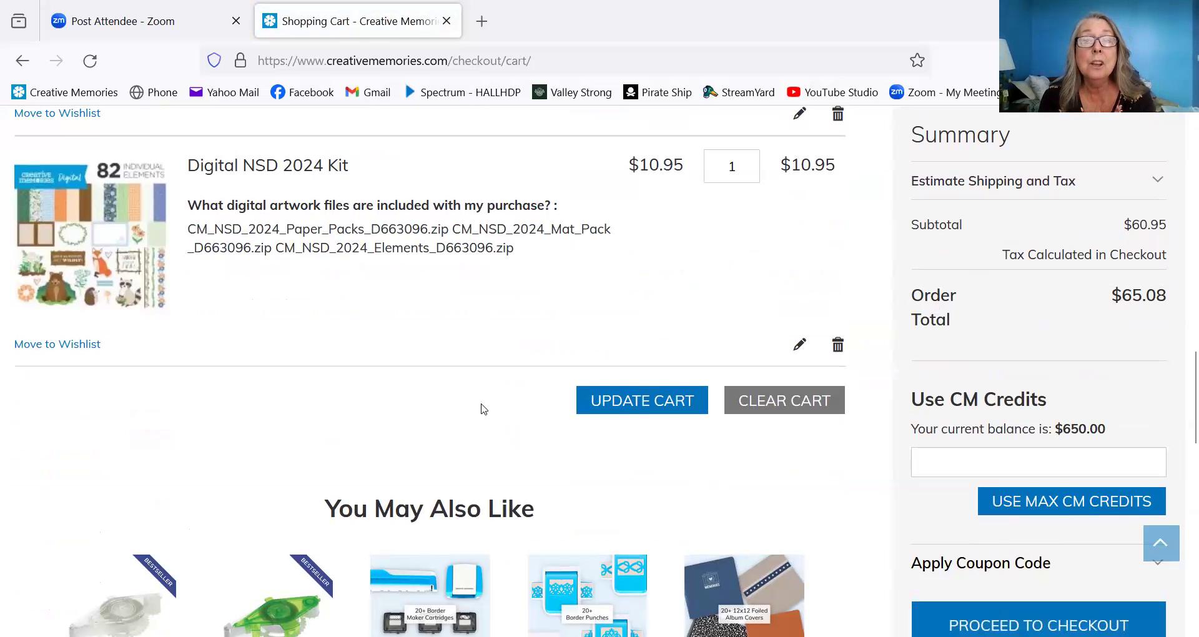
scroll(483, 409, up, 3)
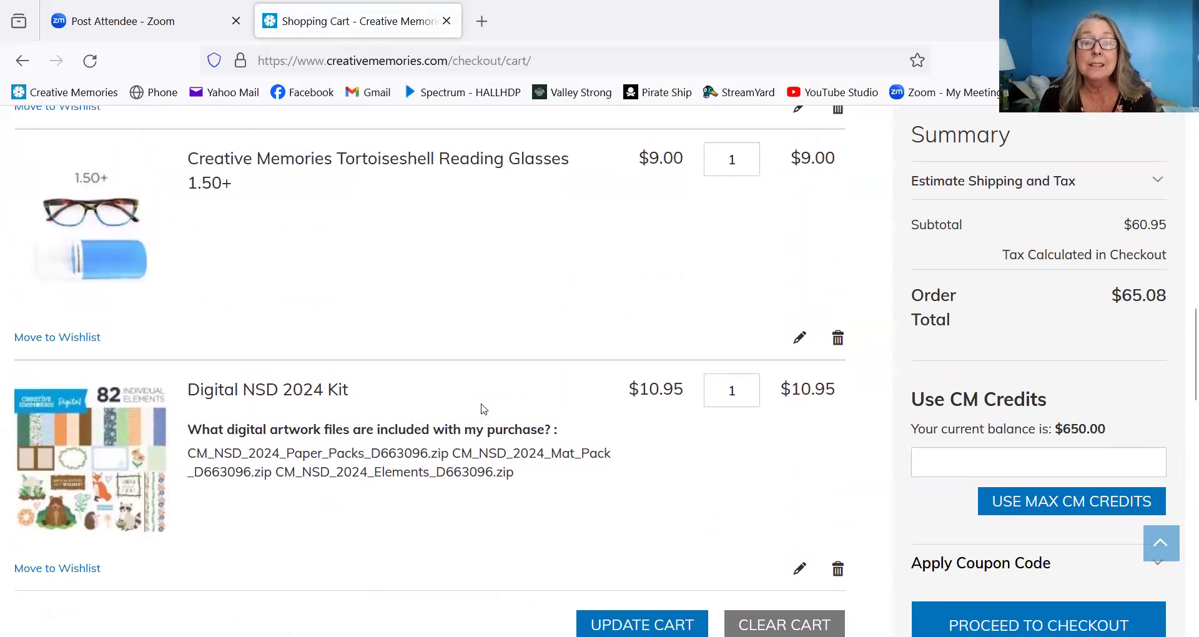
scroll(483, 409, up, 12)
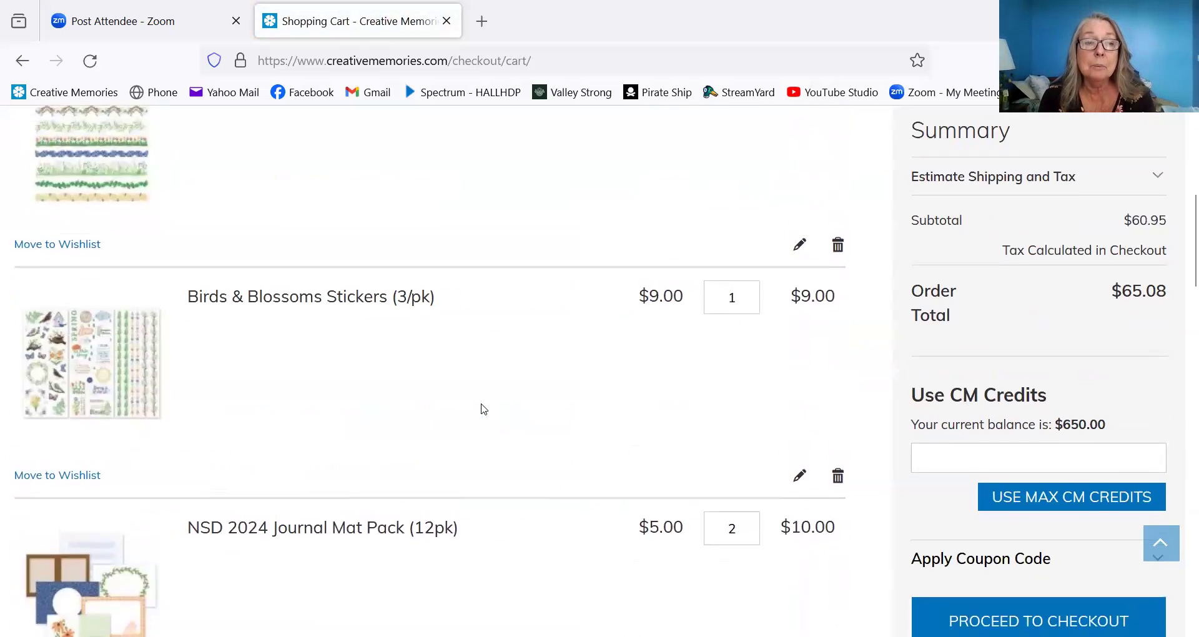
scroll(483, 409, down, 12)
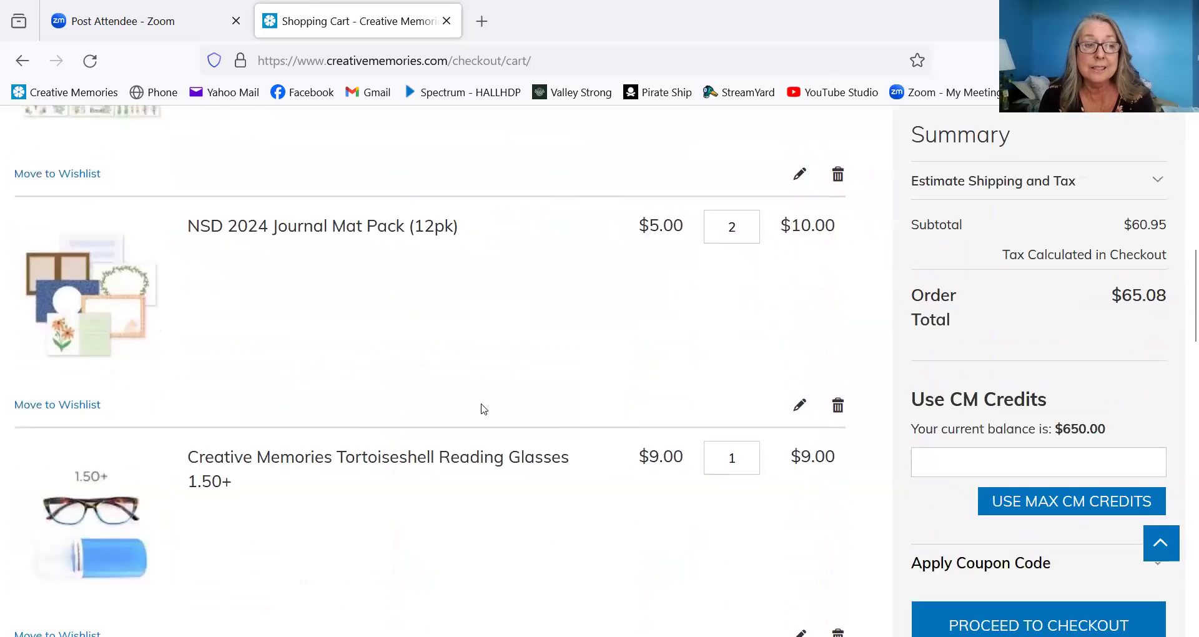
scroll(483, 409, down, 1)
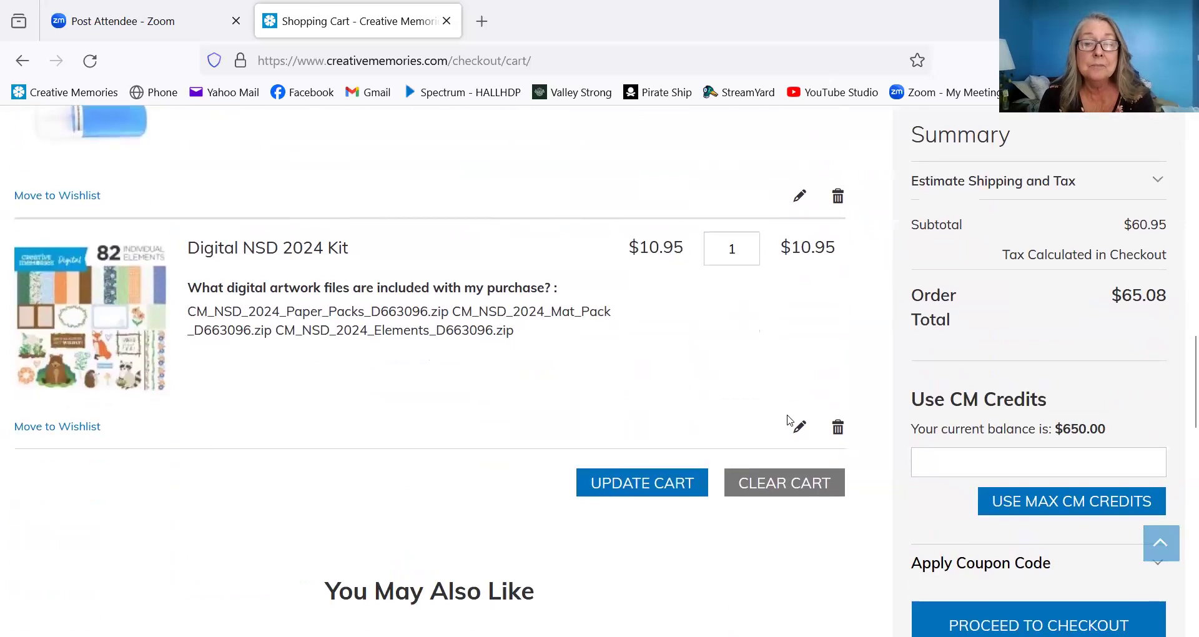
click(838, 436)
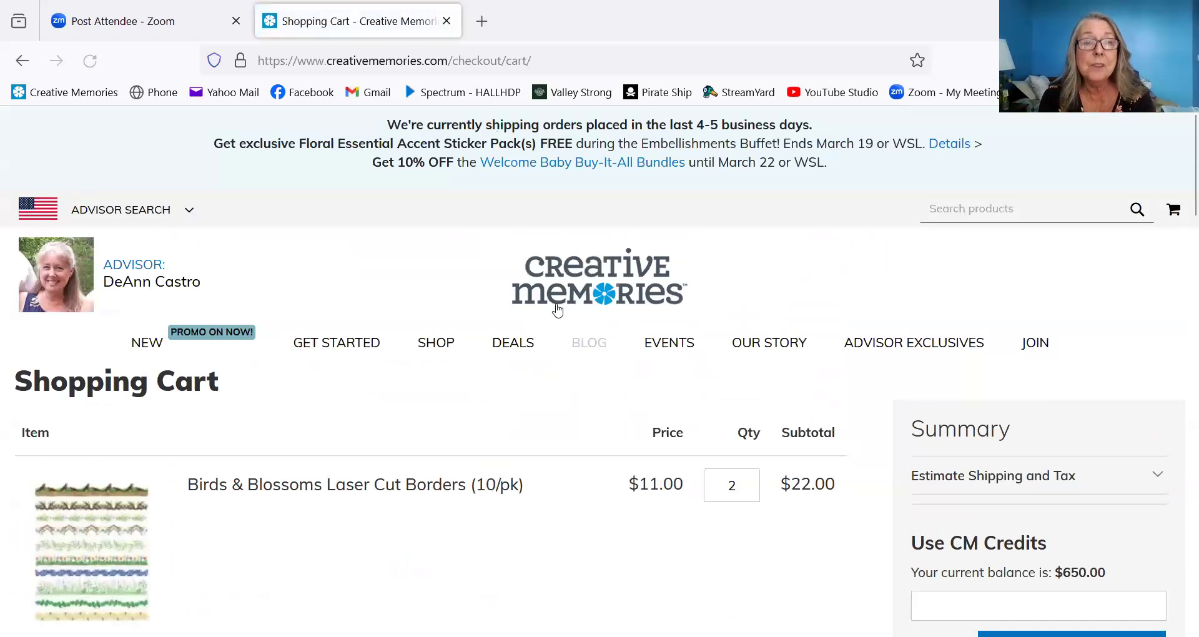
mouse_move(303, 351)
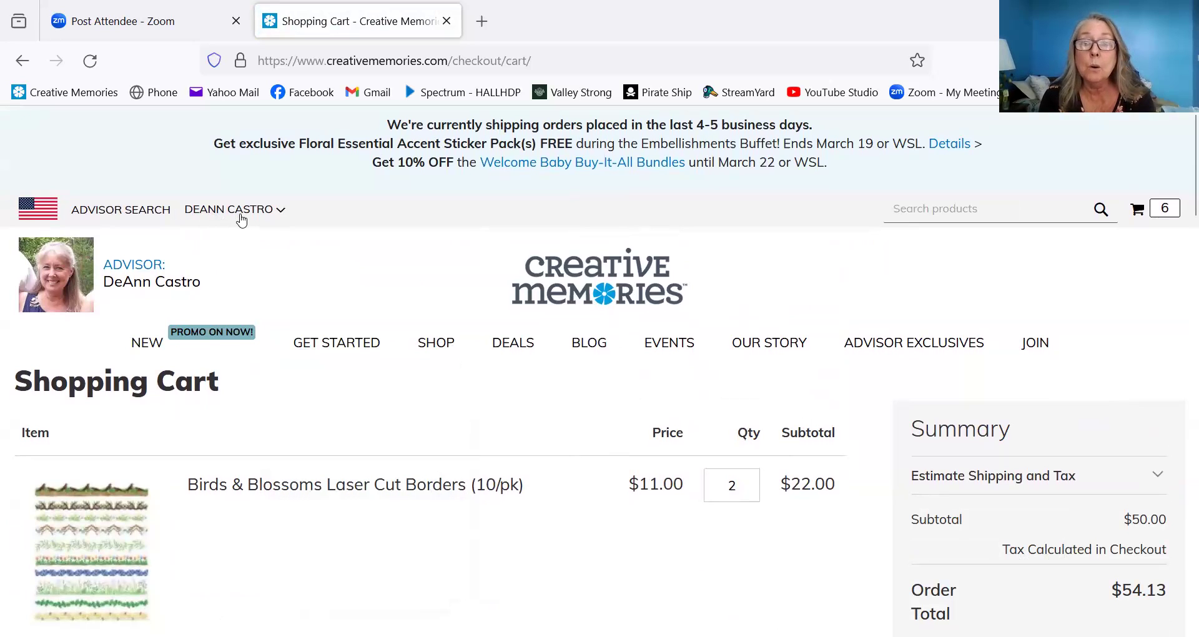
- Go to My Account and open My Downloadable Products from the sidebar
click(281, 212)
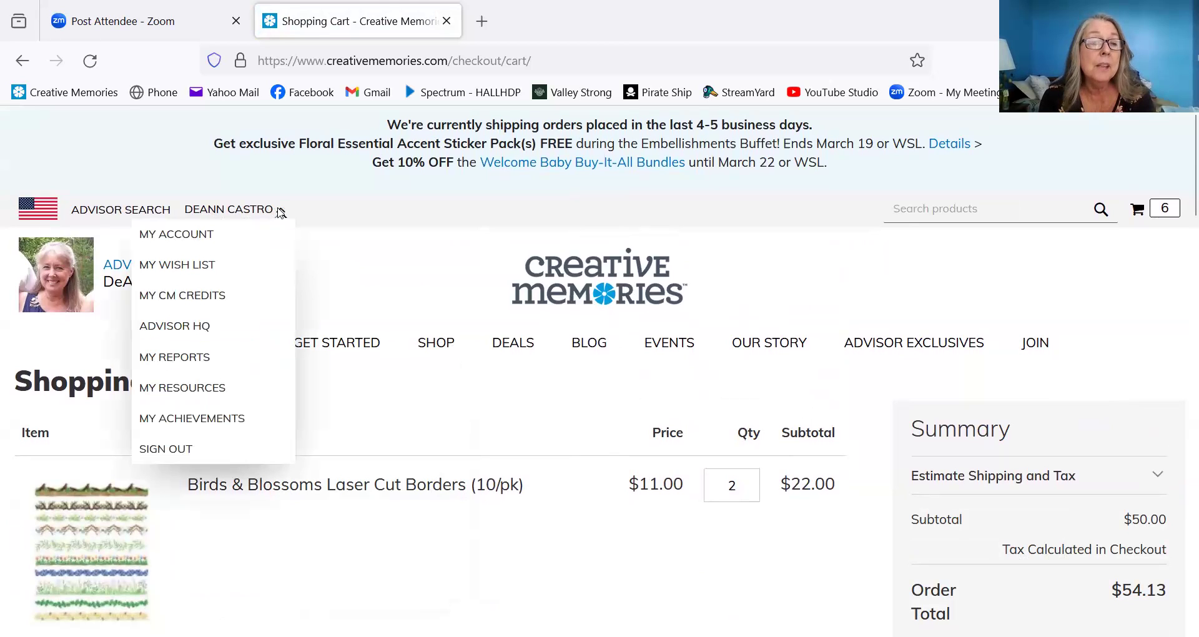
click(186, 241)
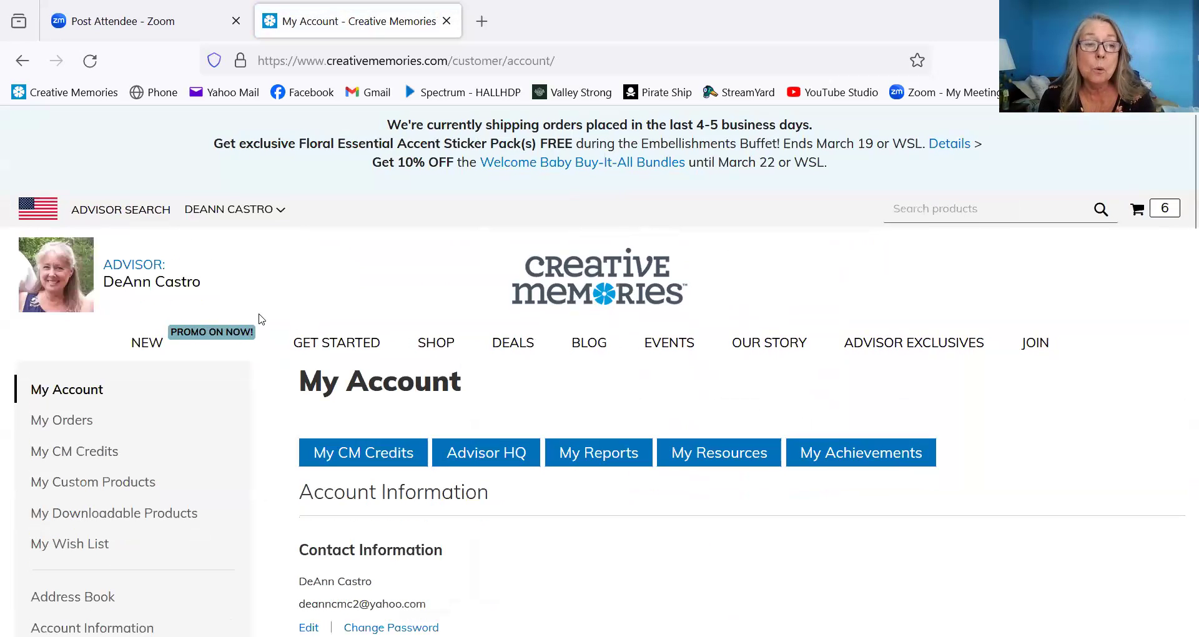
scroll(279, 325, down, 10)
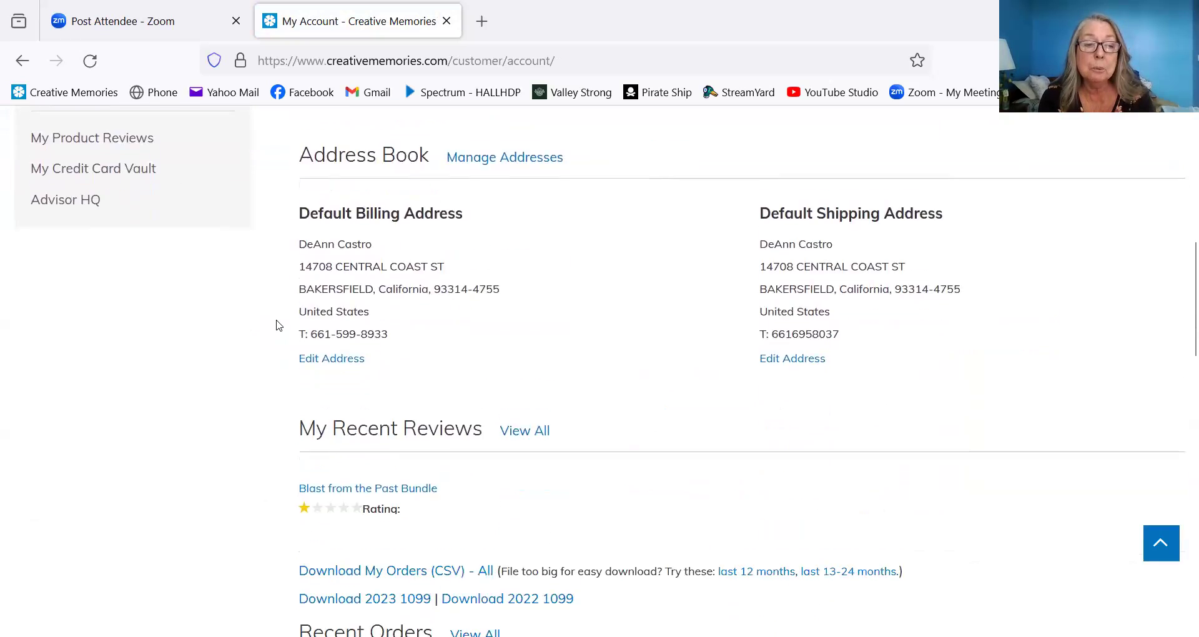
scroll(278, 325, up, 7)
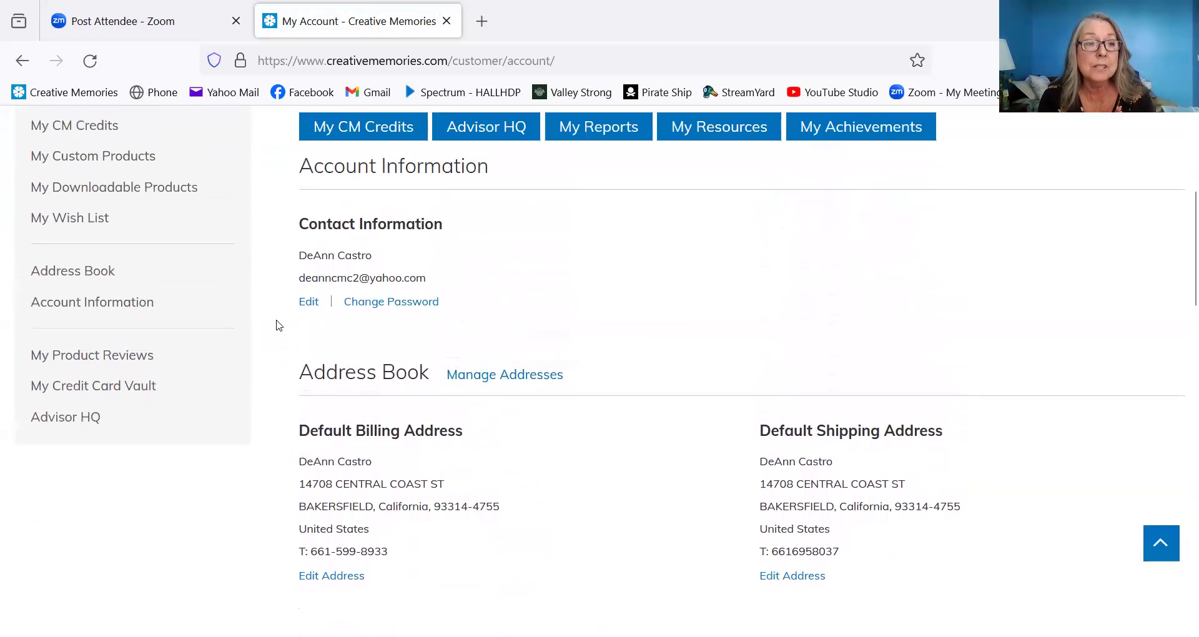
scroll(279, 325, up, 1)
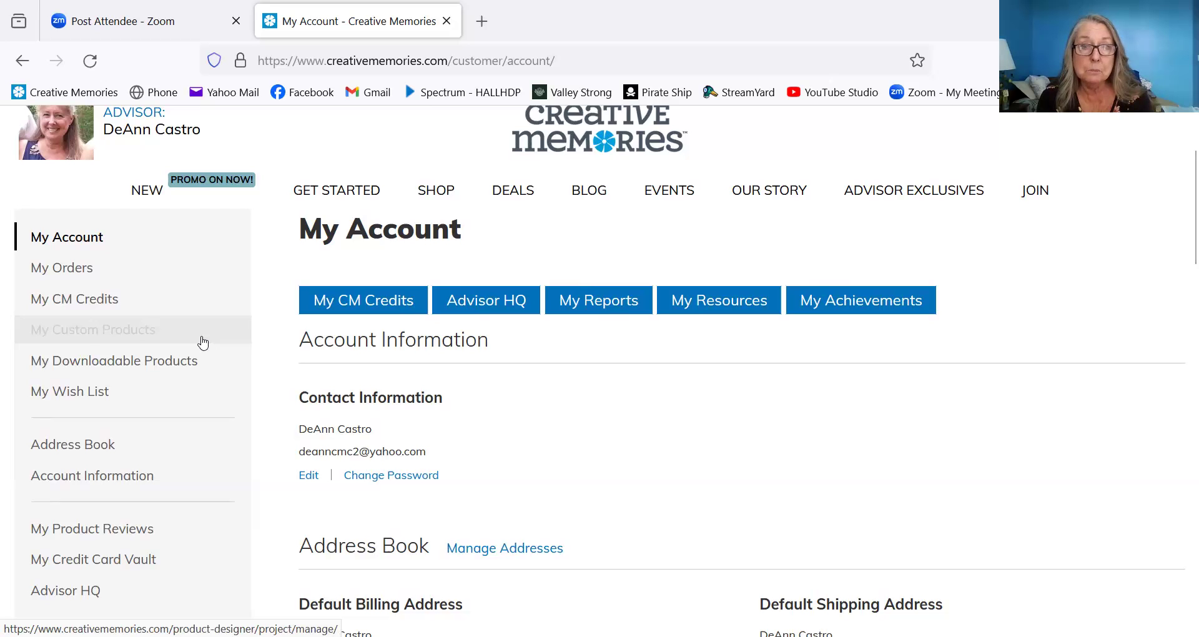
click(163, 368)
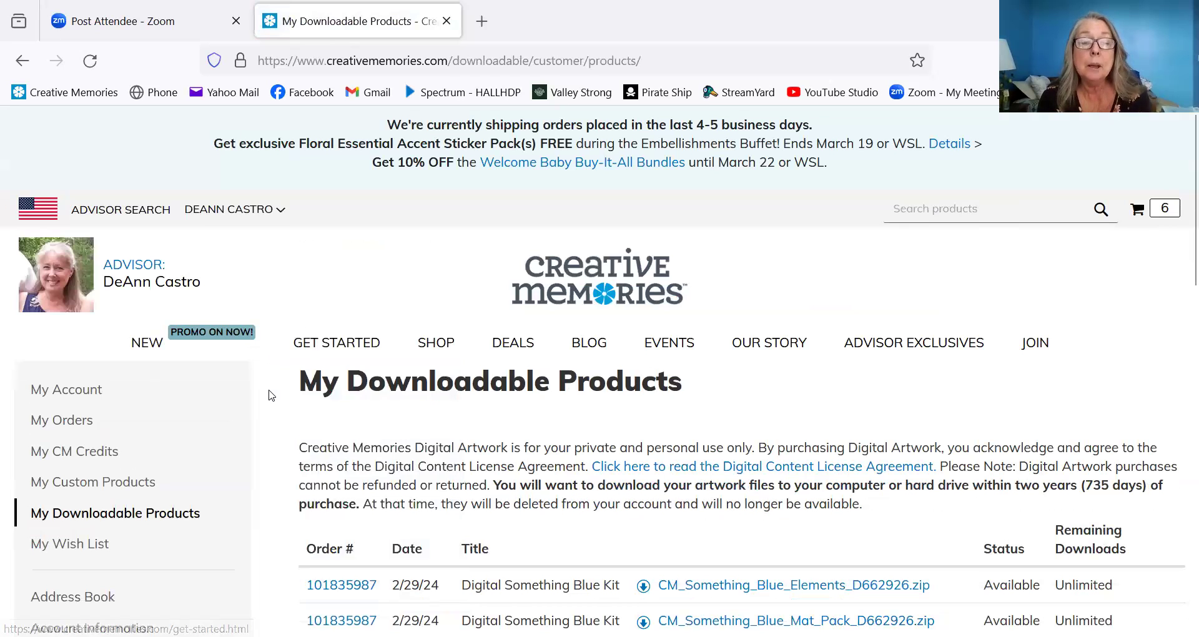
- Download CM_NSD_2024_Elements_D663096.zip and open it from the Firefox downloads panel
scroll(271, 395, down, 3)
scroll(271, 395, down, 2)
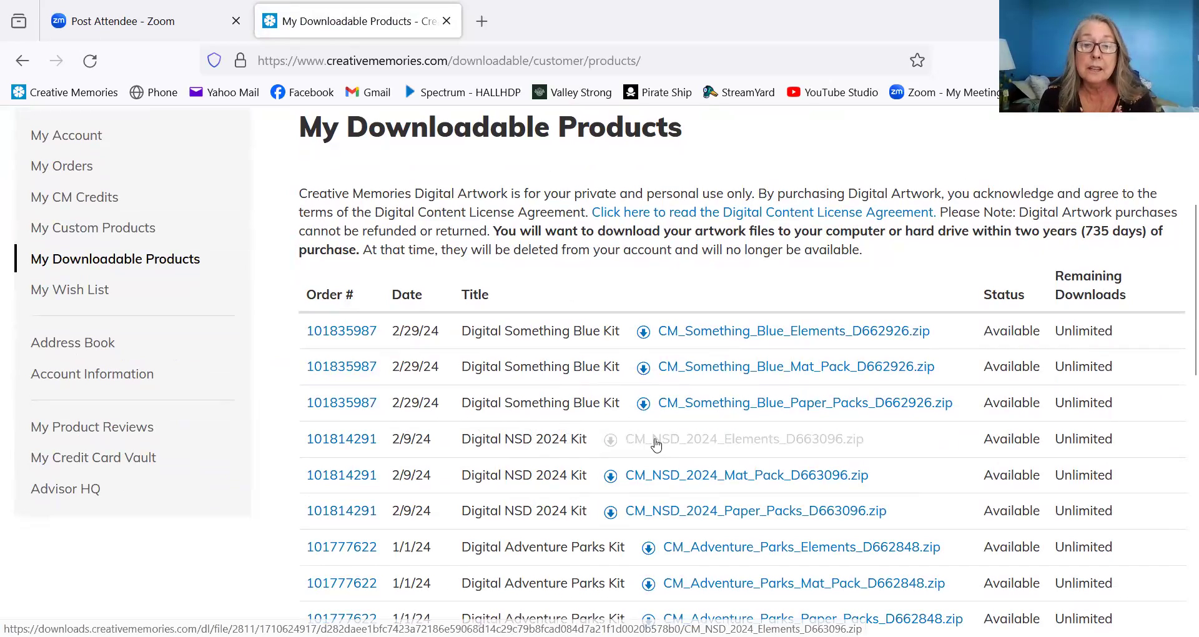
click(713, 443)
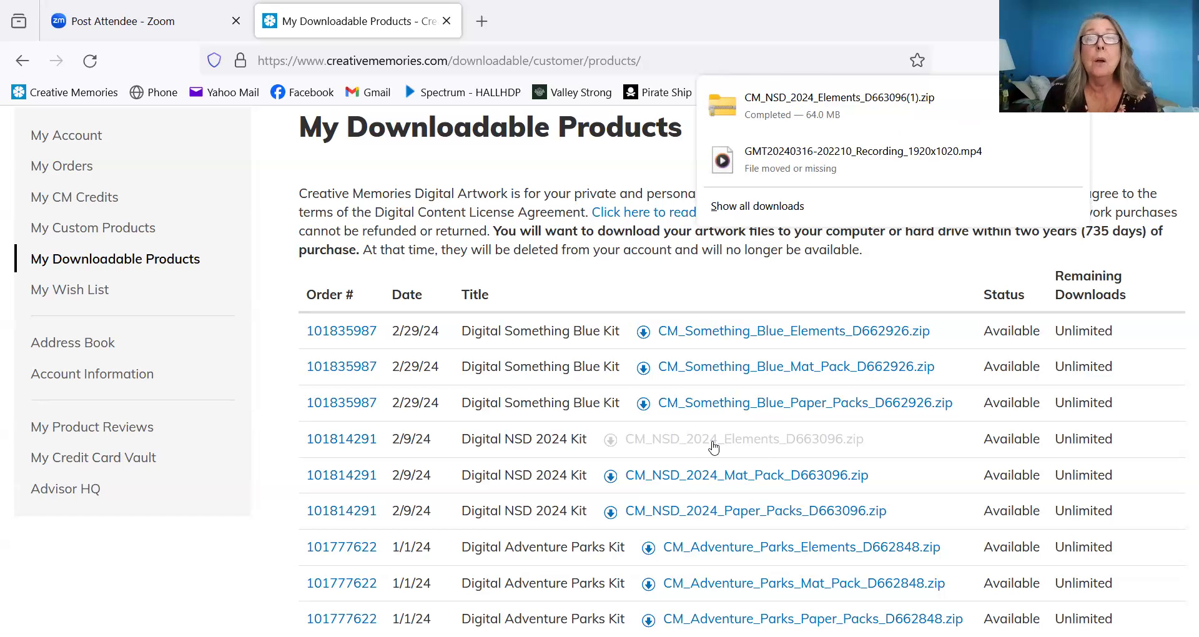
click(782, 112)
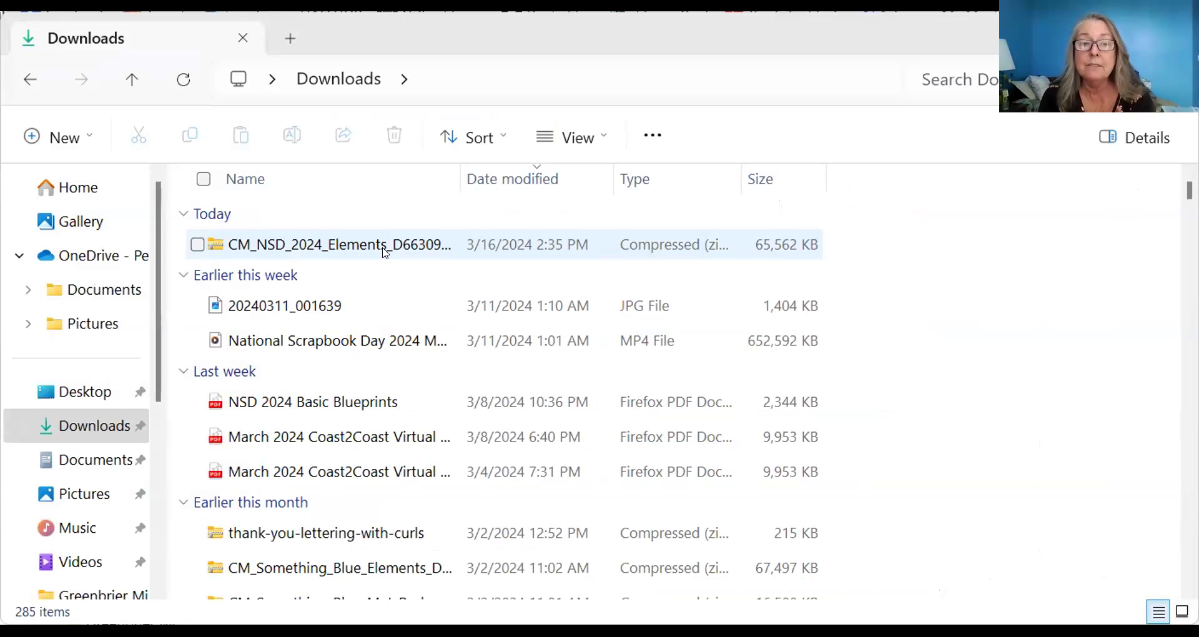
- Open the elements zip, select the ELMT_NSD_2024 folder and run Extract all
double_click(386, 253)
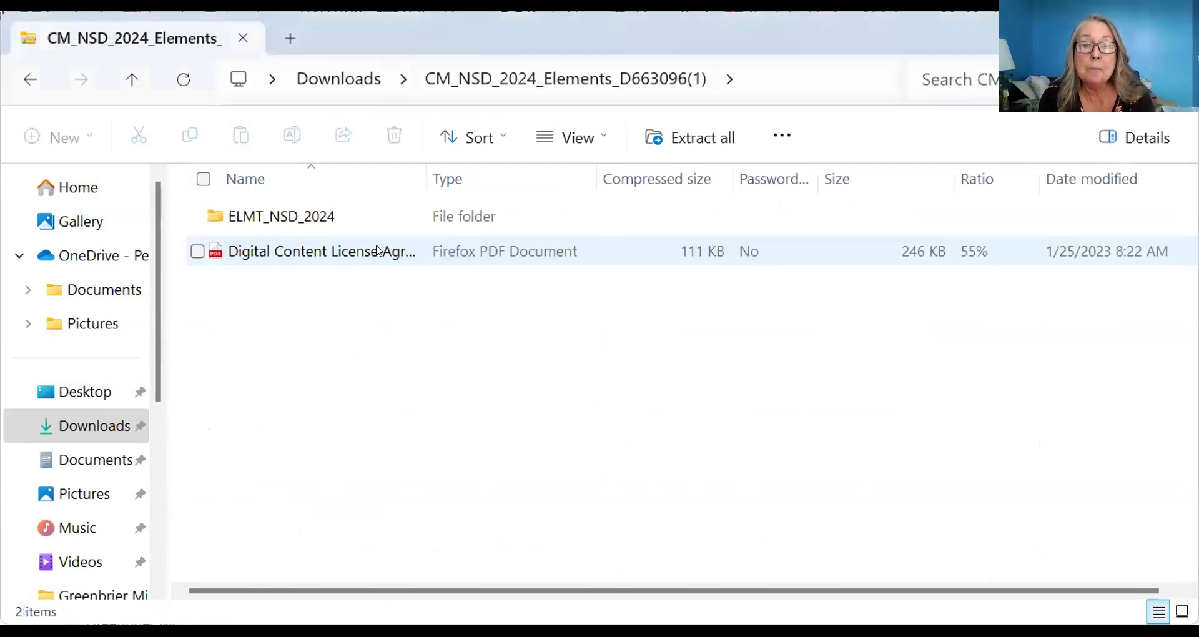
click(344, 220)
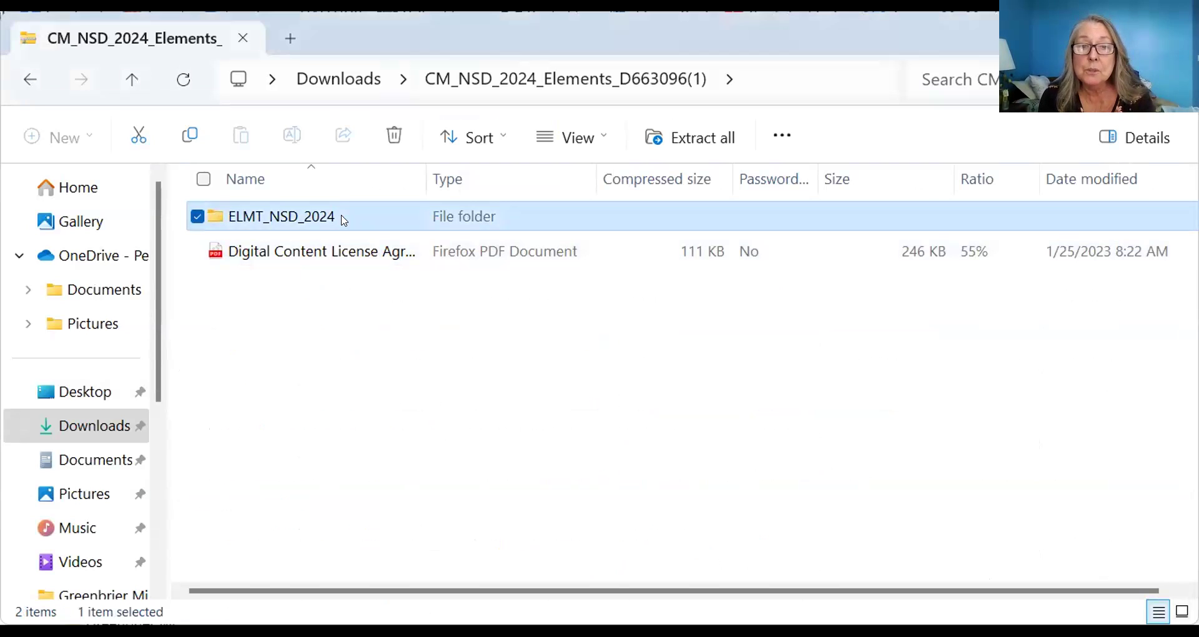
click(700, 145)
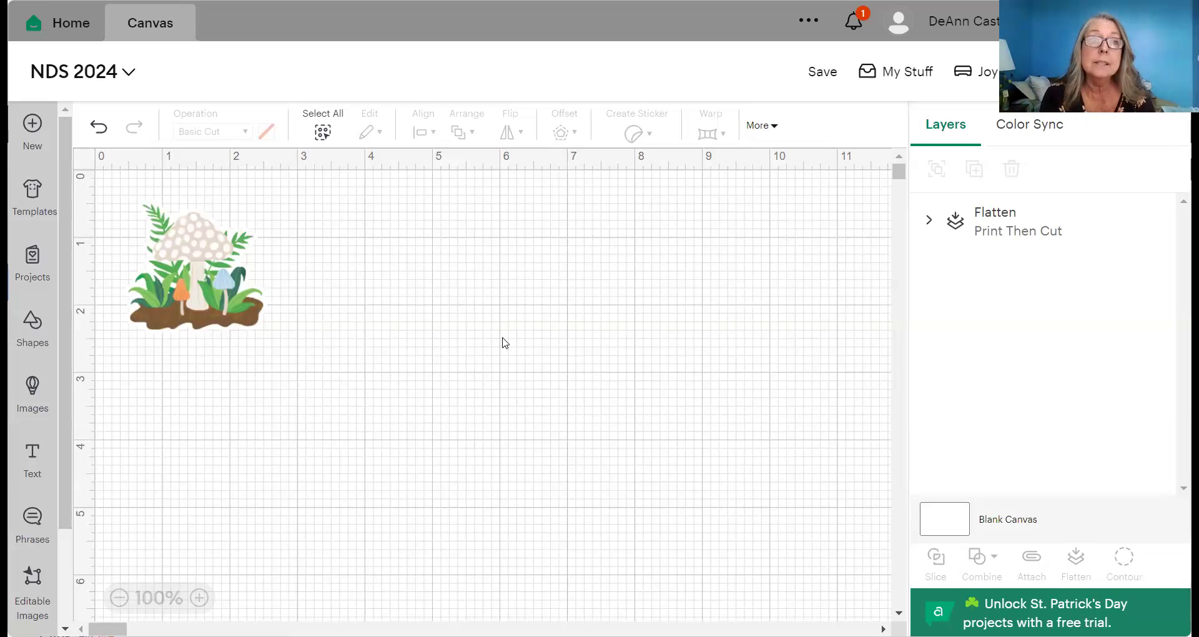
click(906, 78)
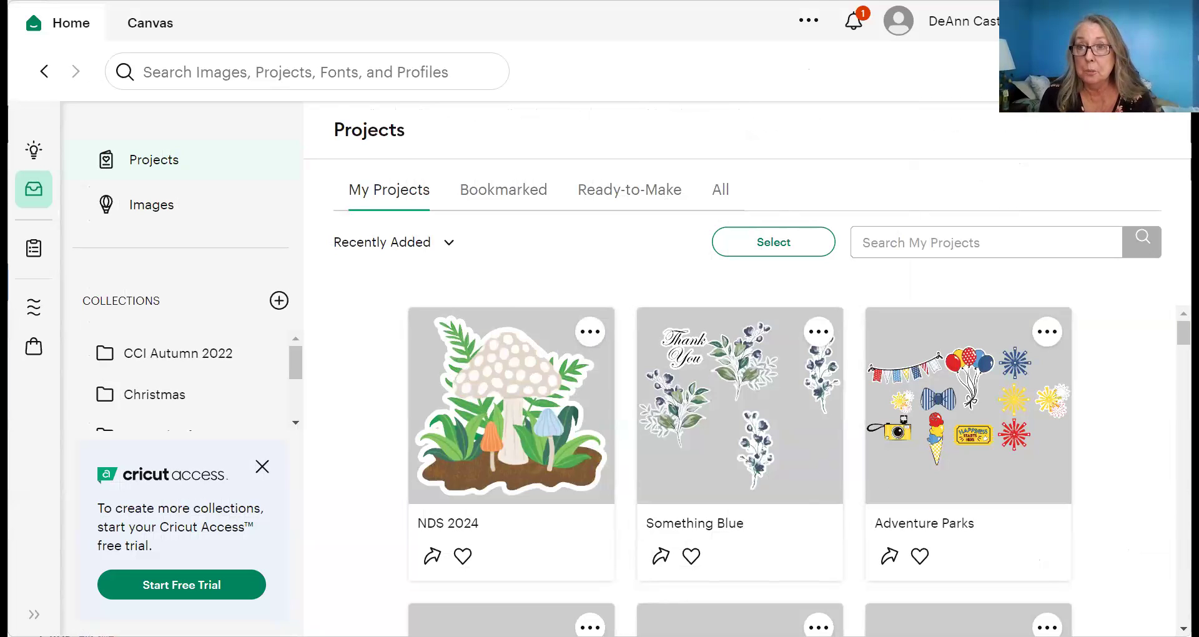
click(524, 417)
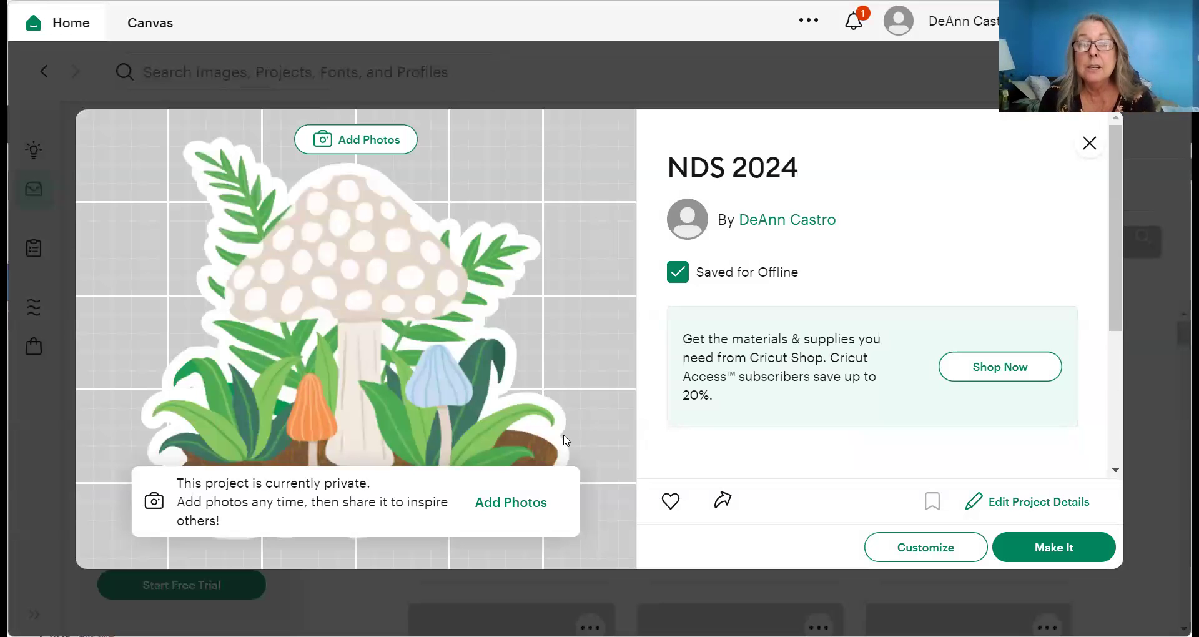
click(924, 552)
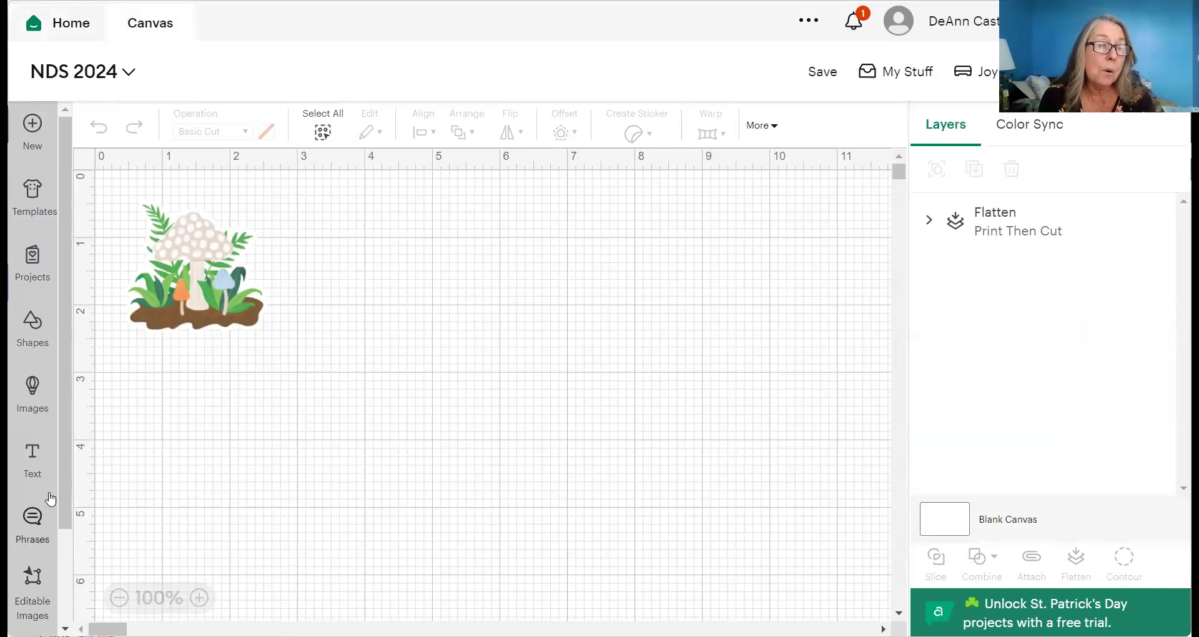
- Start a new image upload in Design Space and browse the computer for a file
drag(68, 485, 68, 572)
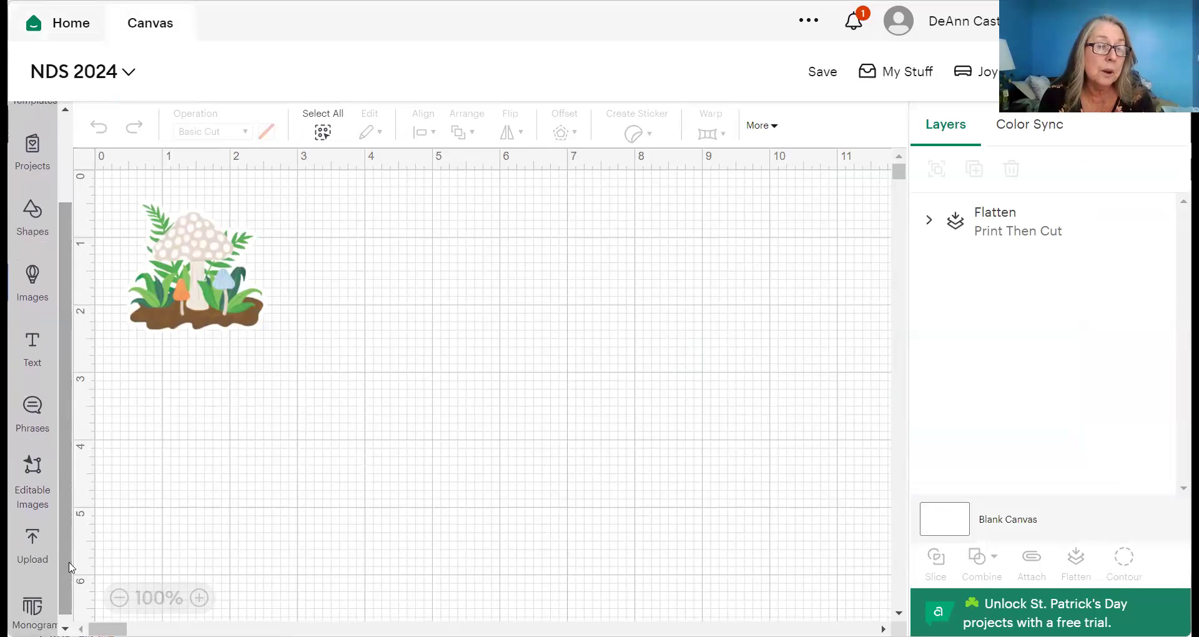
click(29, 542)
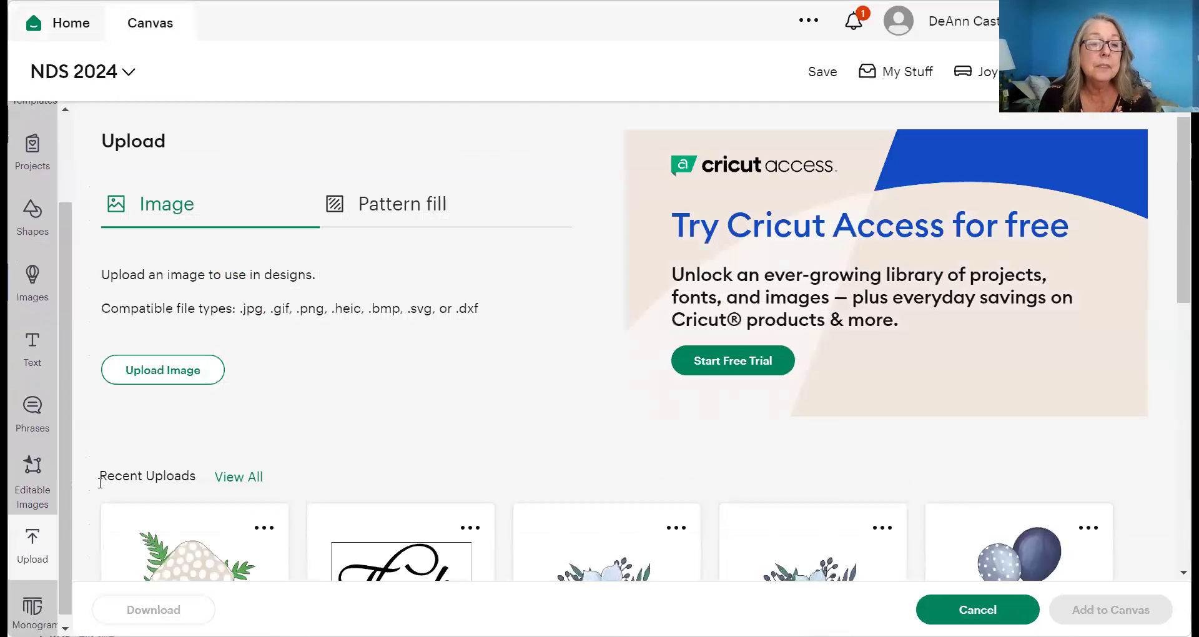
click(169, 374)
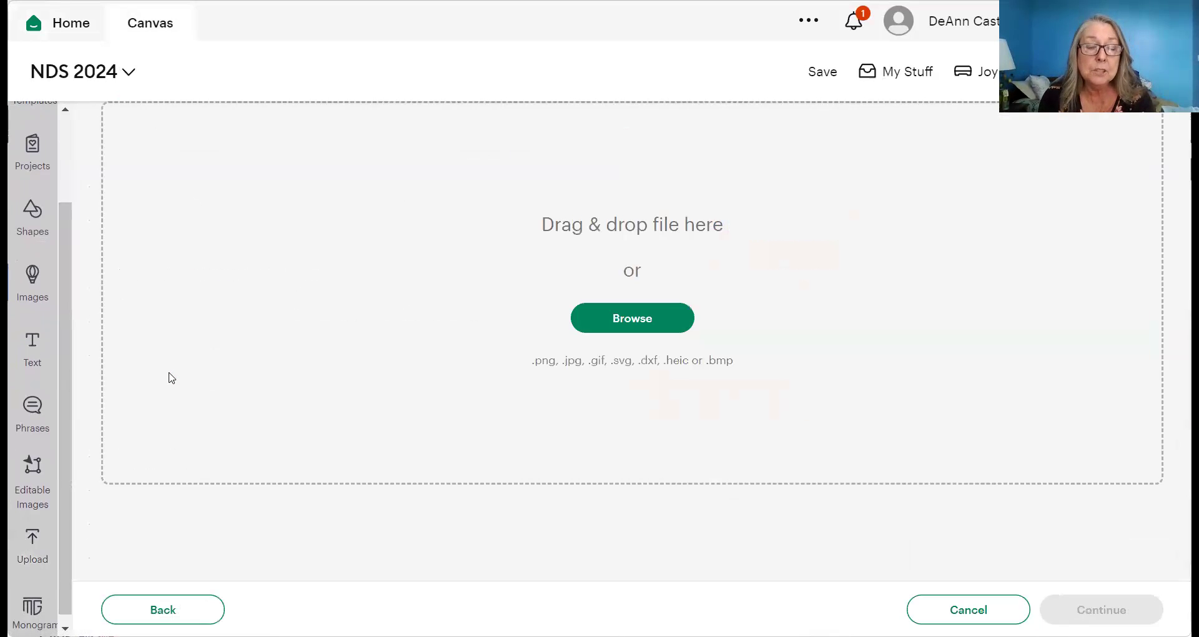
click(627, 325)
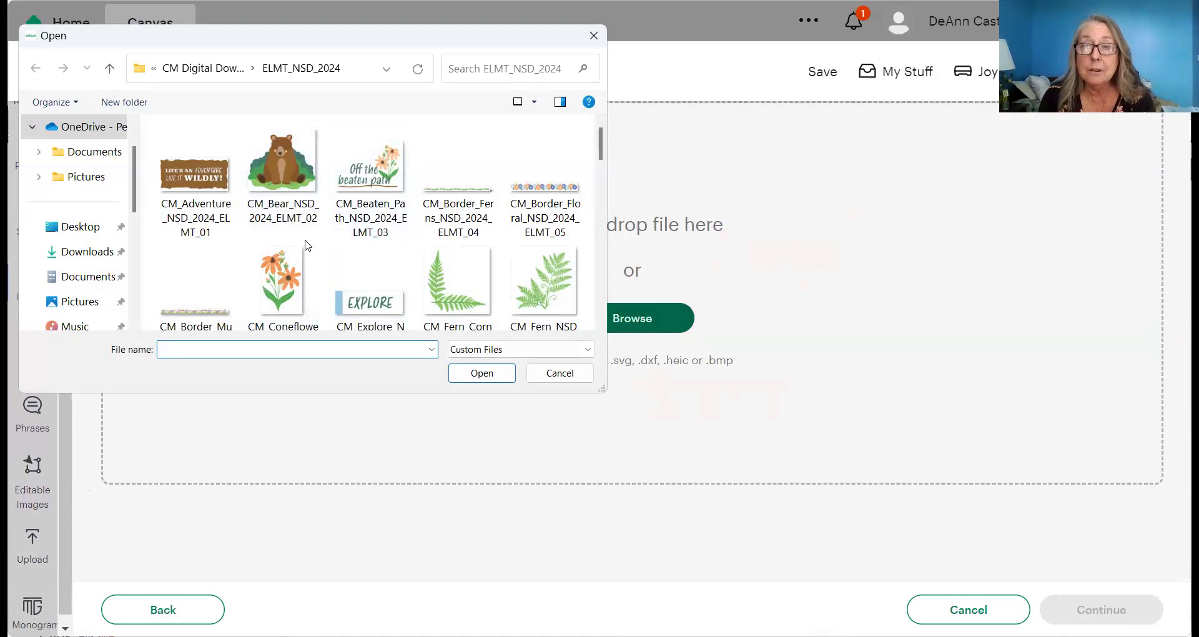
- Pick CM_Mushrooms_02_NSD_2024_ELMT_36 from CM Digital Downloads > ELMT_NSD_2024
click(210, 72)
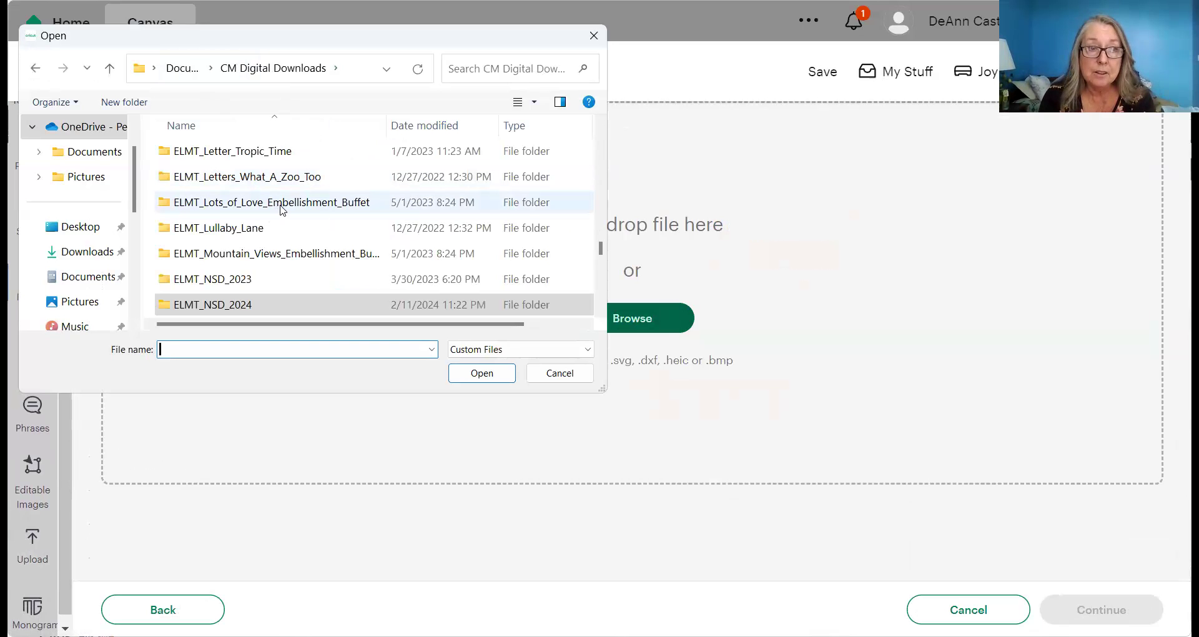
double_click(226, 305)
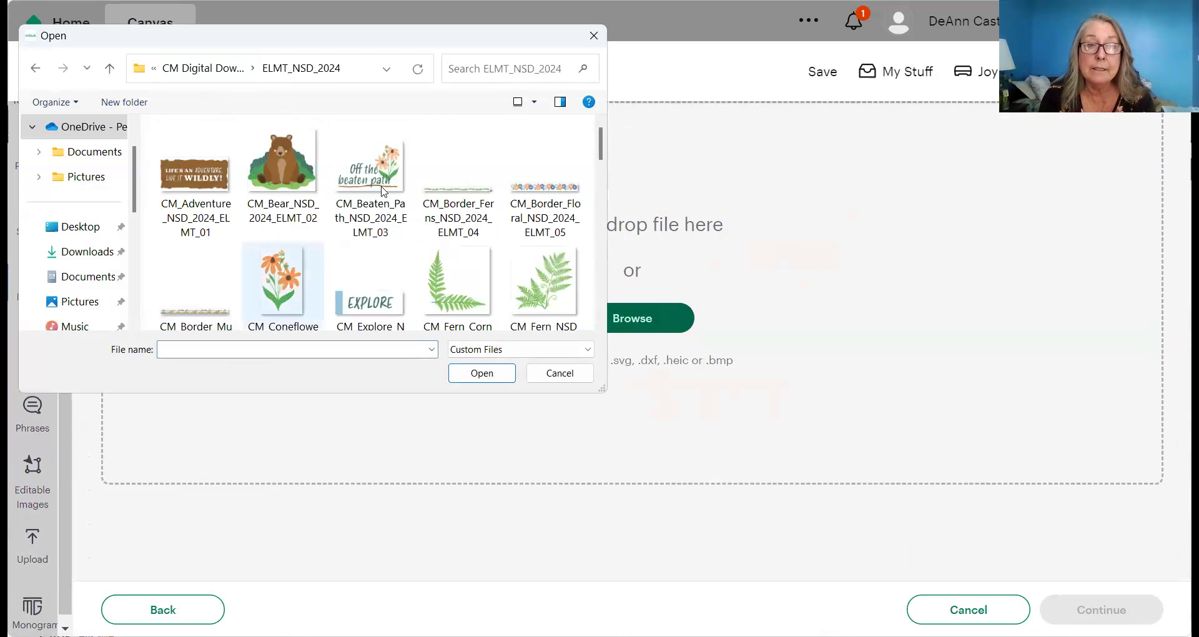
scroll(438, 269, down, 8)
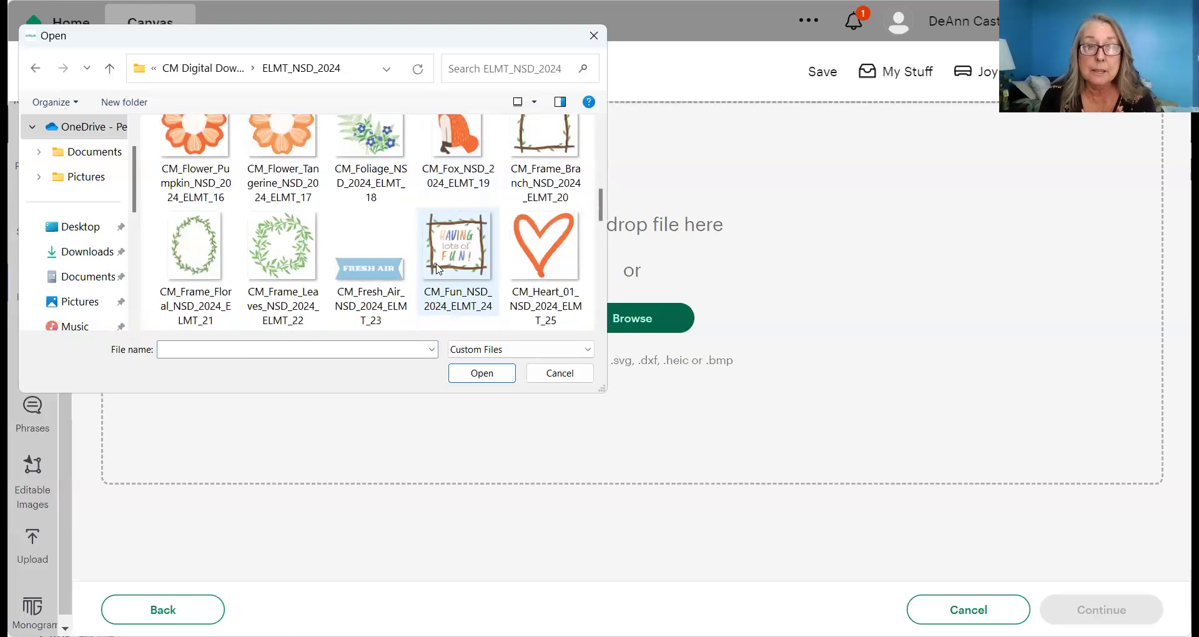
scroll(439, 268, down, 4)
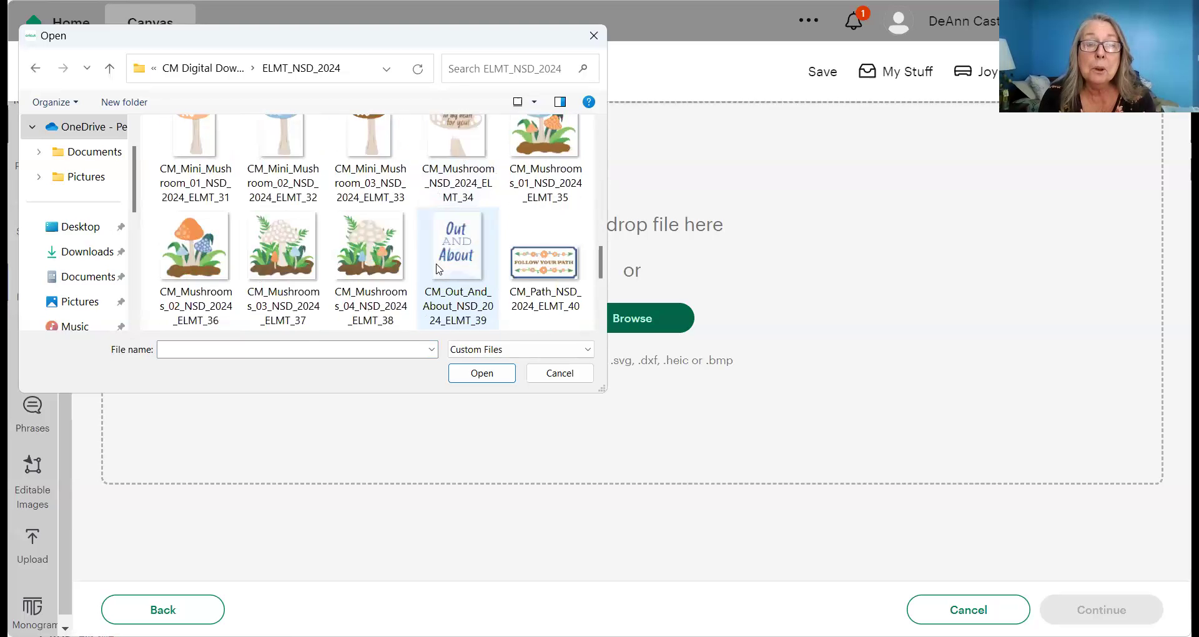
scroll(439, 268, up, 2)
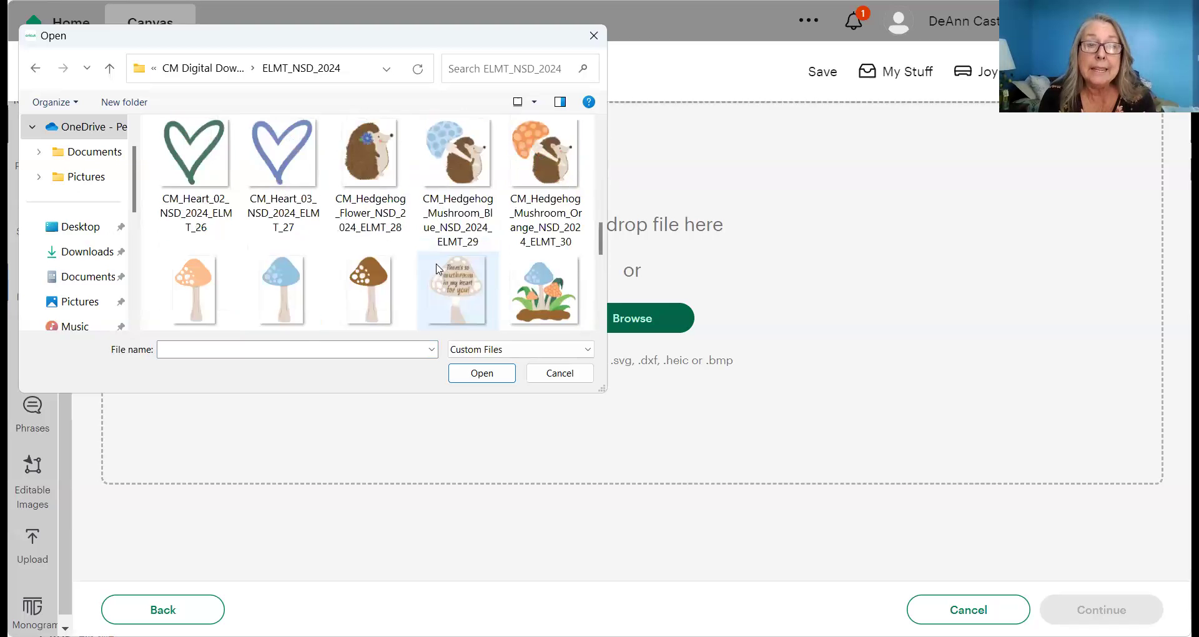
scroll(439, 269, up, 2)
scroll(438, 269, up, 2)
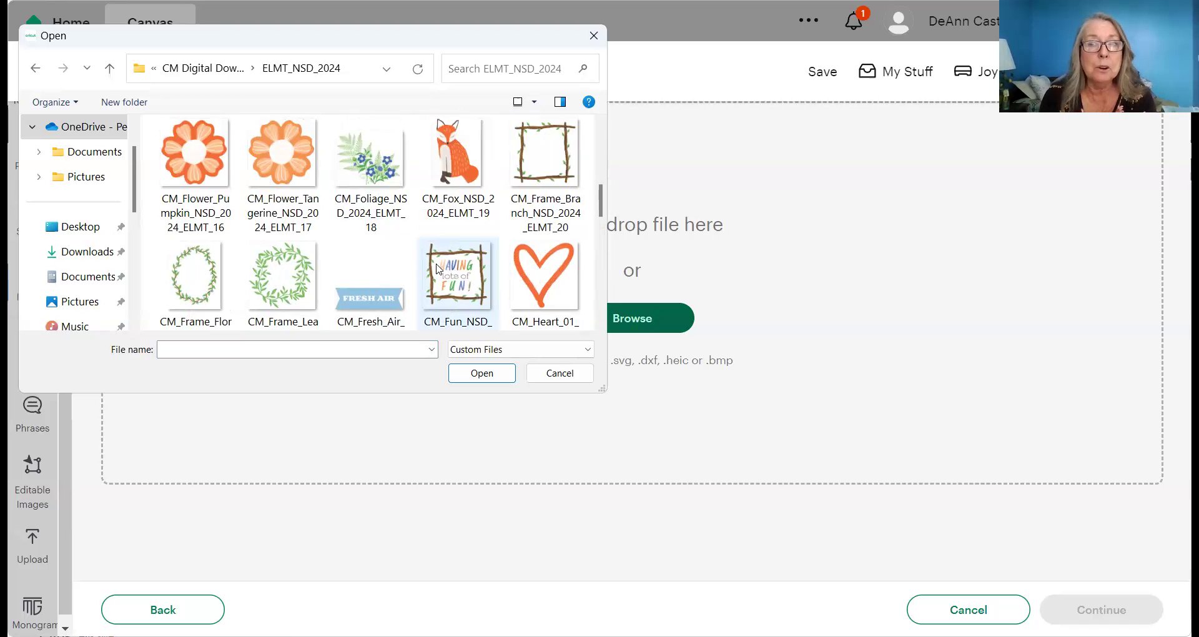
scroll(438, 268, up, 4)
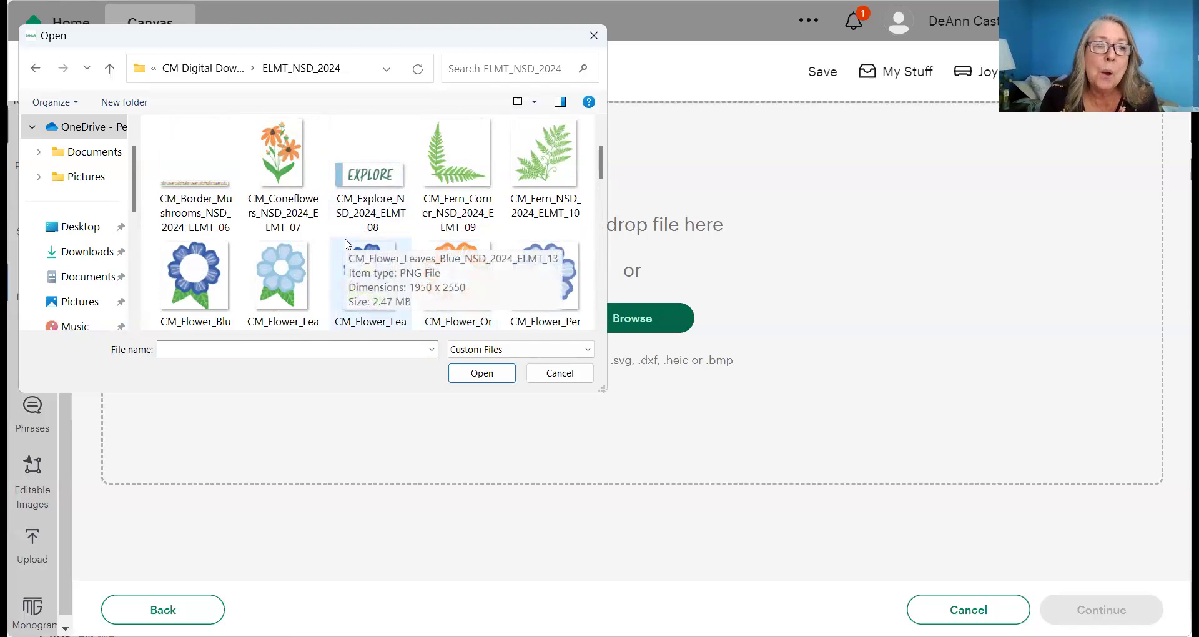
scroll(347, 243, down, 6)
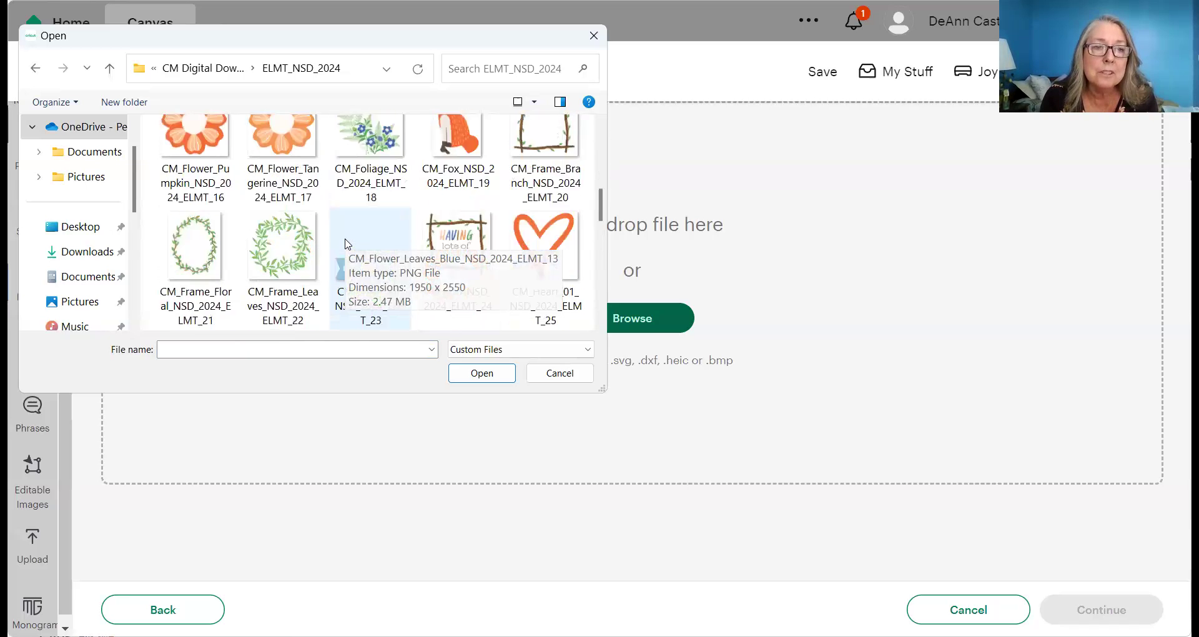
scroll(348, 244, down, 2)
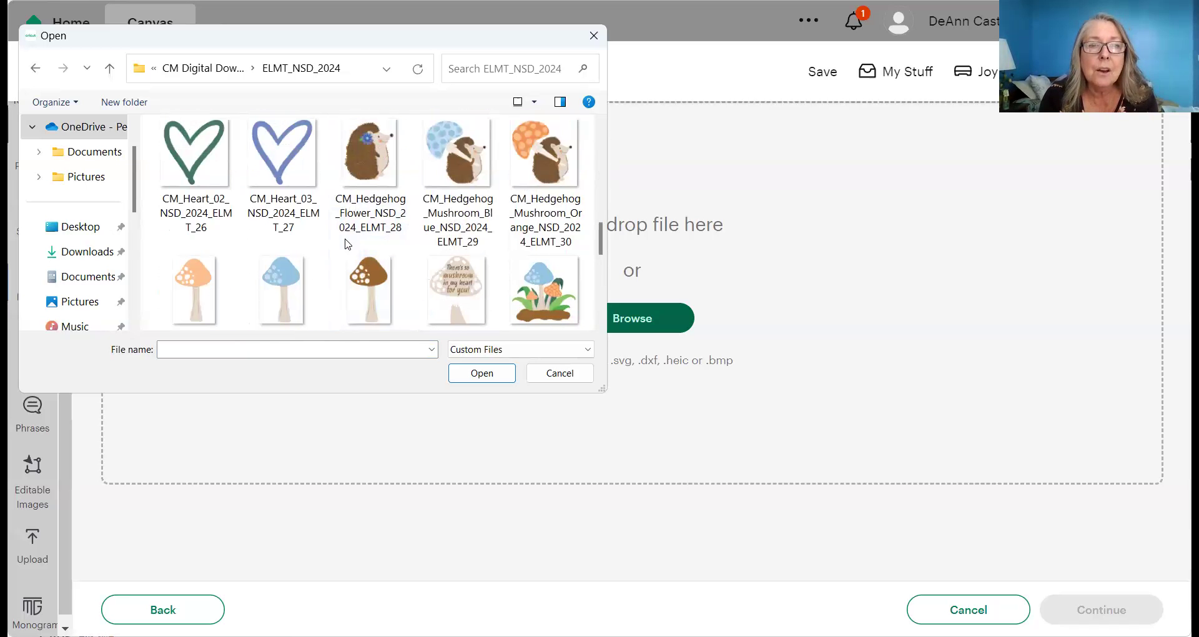
scroll(348, 244, down, 2)
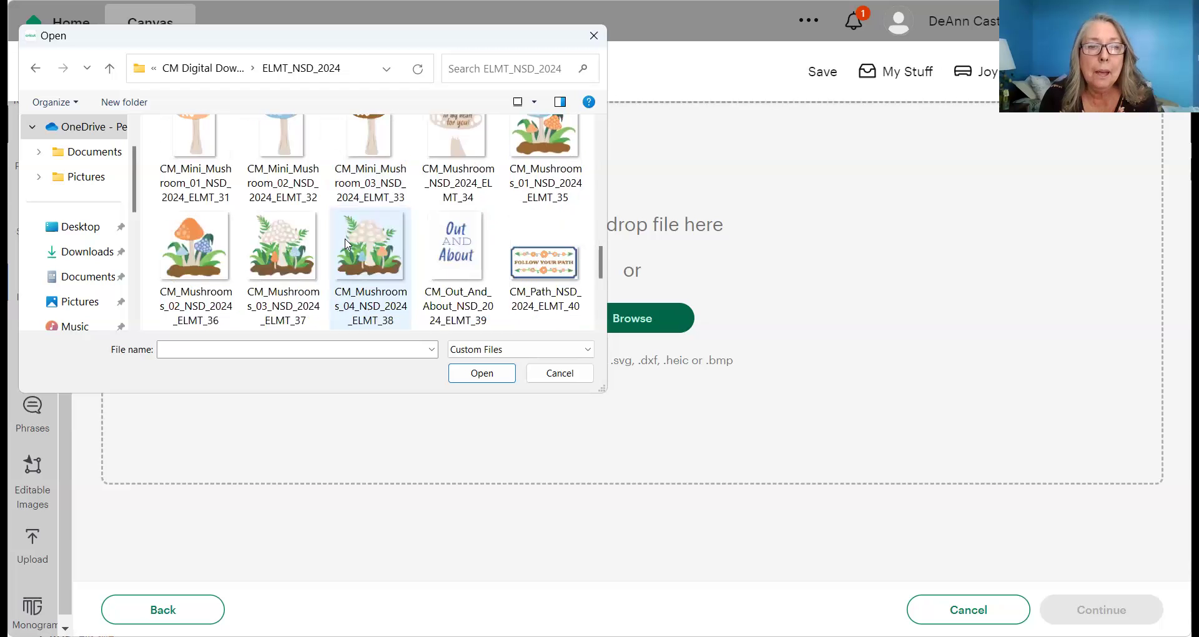
click(197, 251)
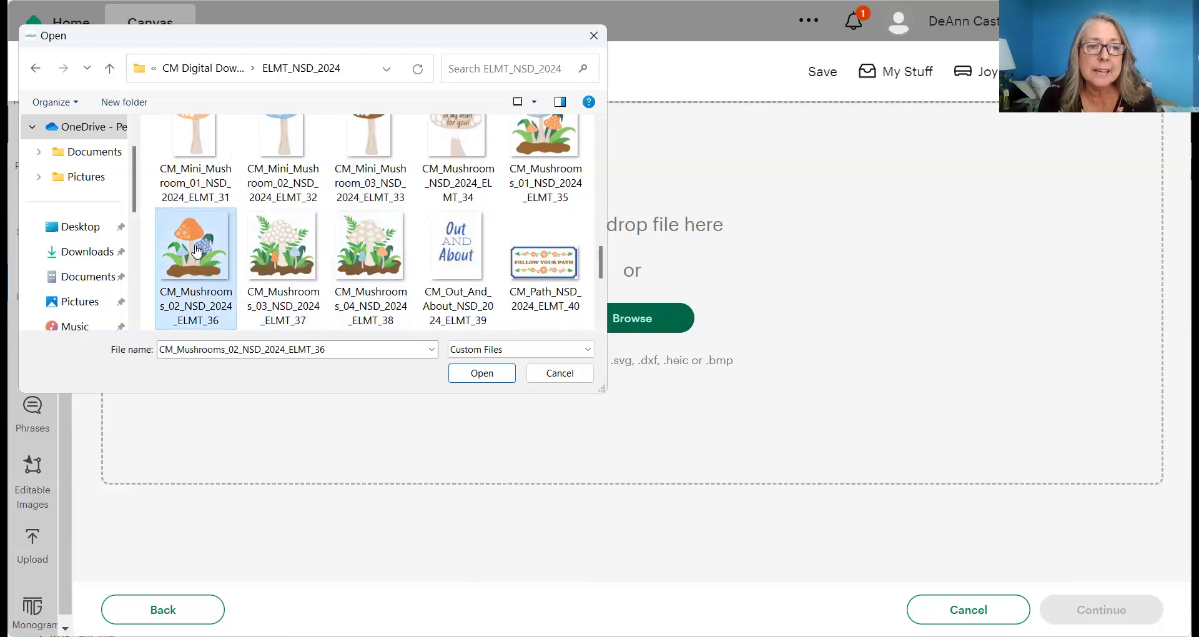
double_click(197, 250)
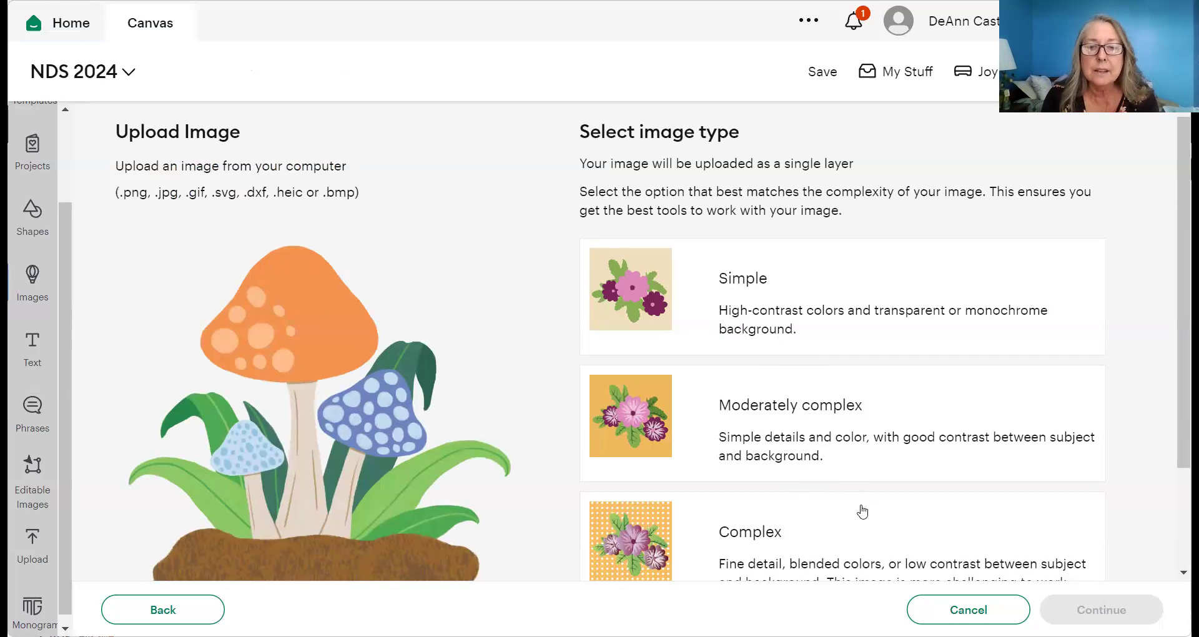
- Mark the mushroom image as Complex and apply the Background Remover result
click(813, 522)
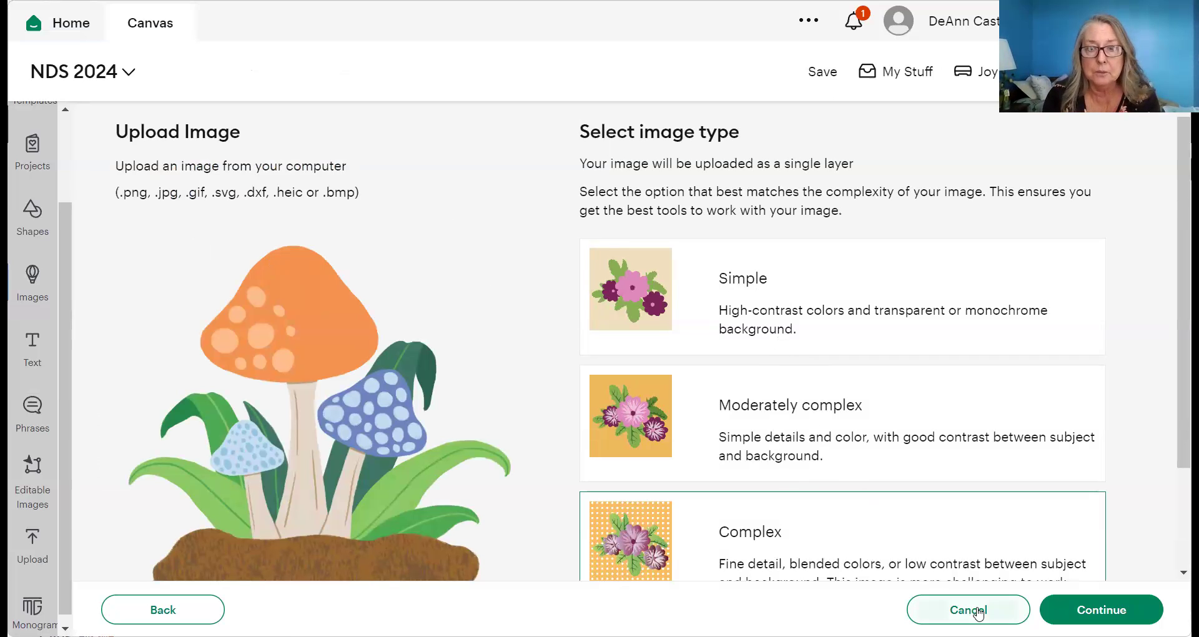
click(1090, 611)
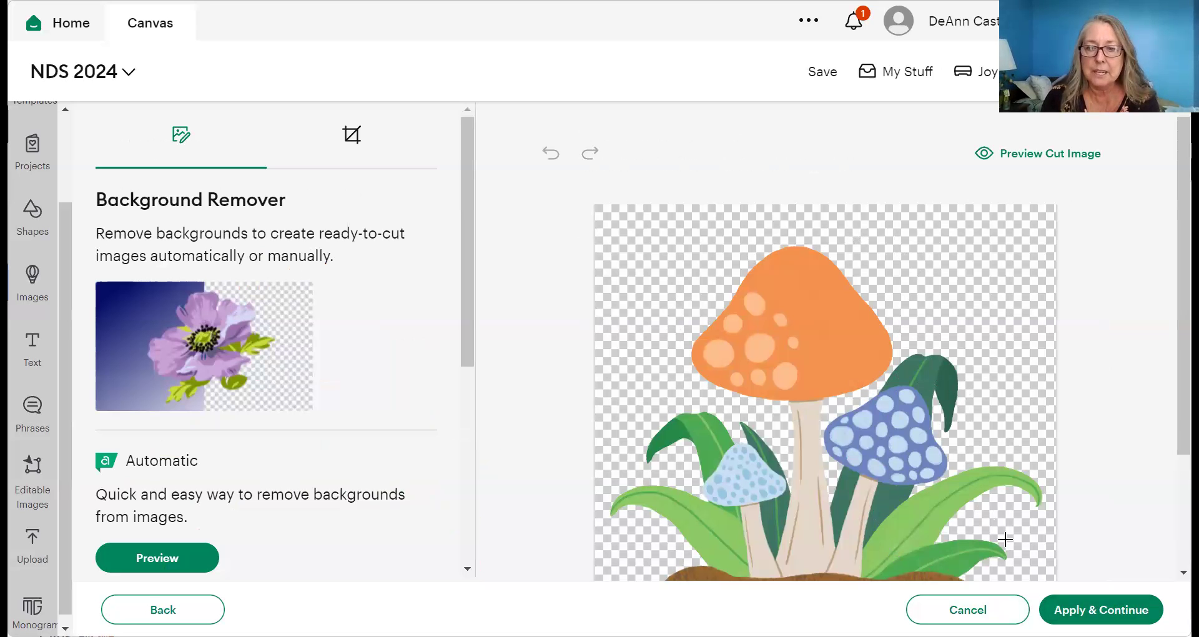
click(1074, 613)
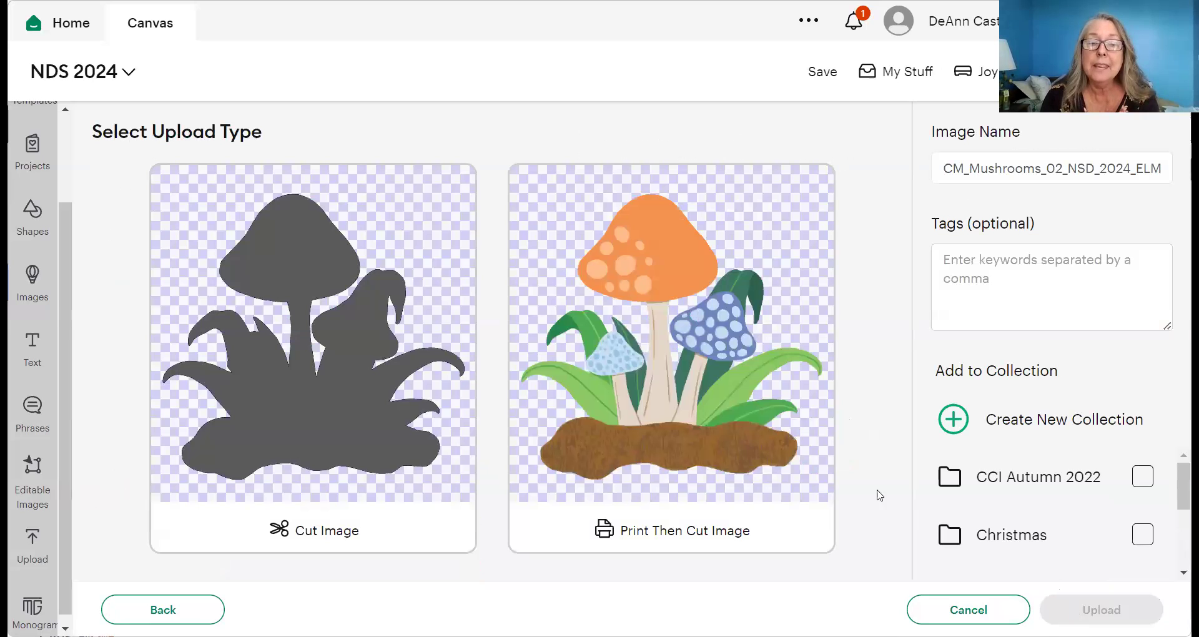
- Choose Print Then Cut as the image type and upload the mushroom image
click(721, 419)
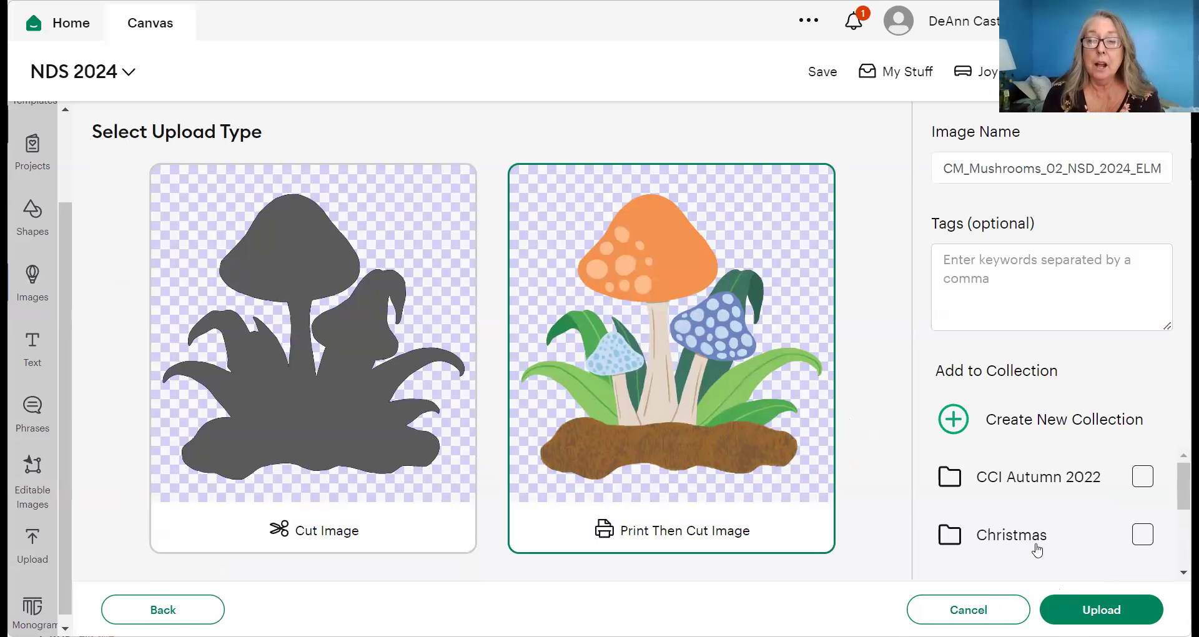
click(1101, 610)
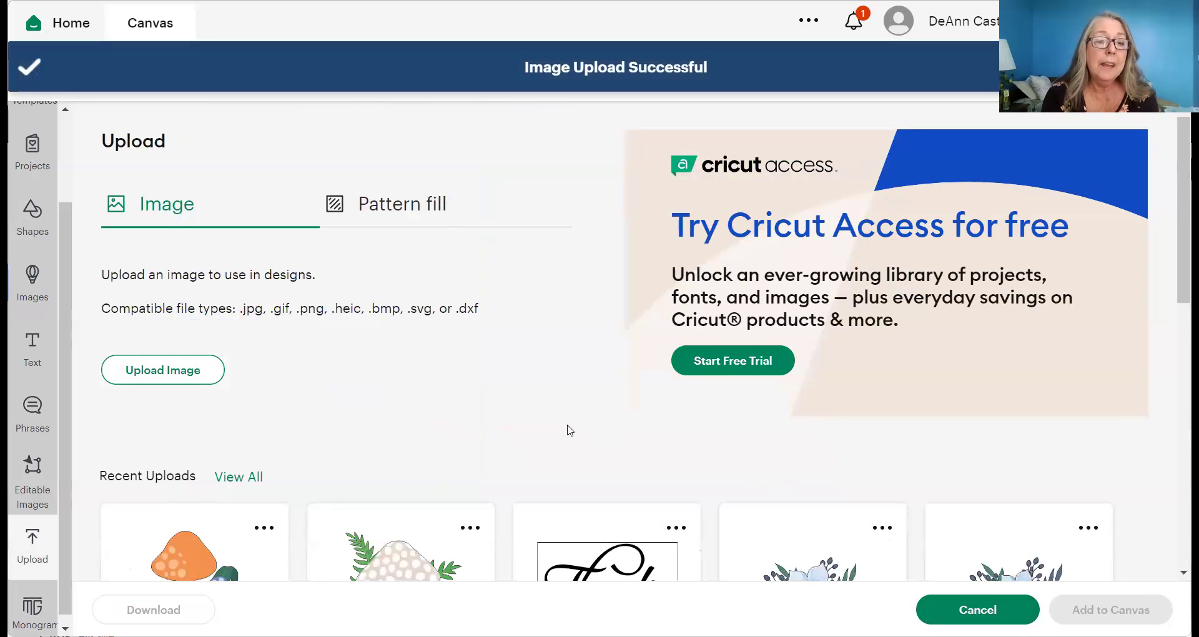
- Add the orange-capped mushroom from Recent Uploads to the NDS 2024 canvas
scroll(383, 390, down, 2)
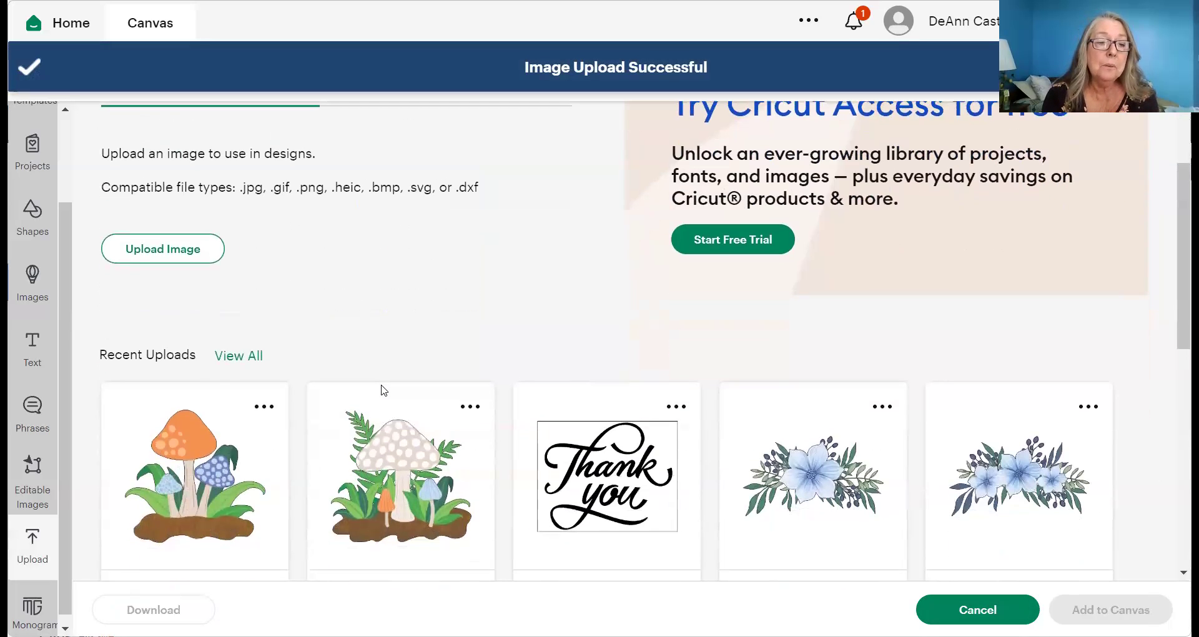
click(216, 447)
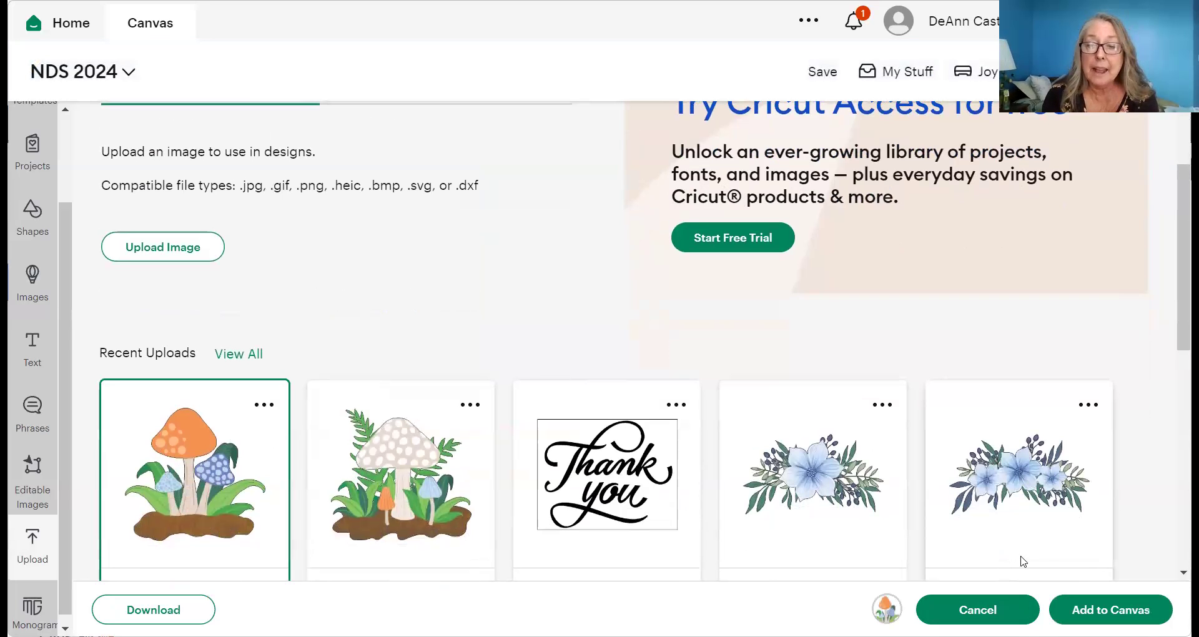
click(1111, 609)
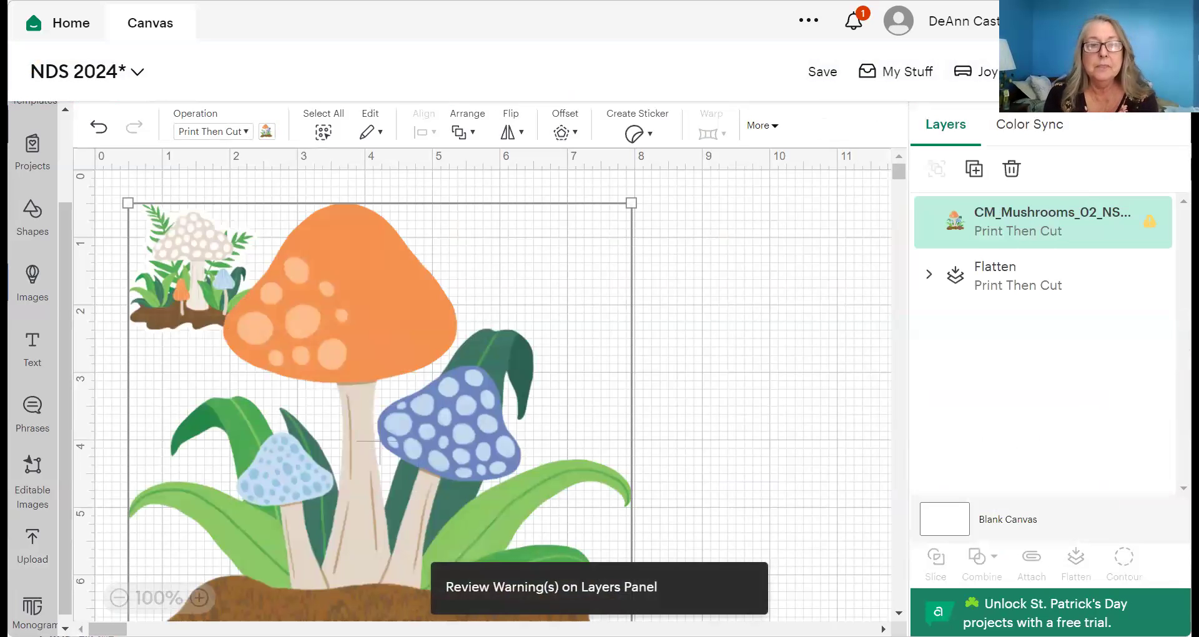
- Drag the large mushroom image right so it clears the small mushroom sticker
drag(375, 348, 546, 328)
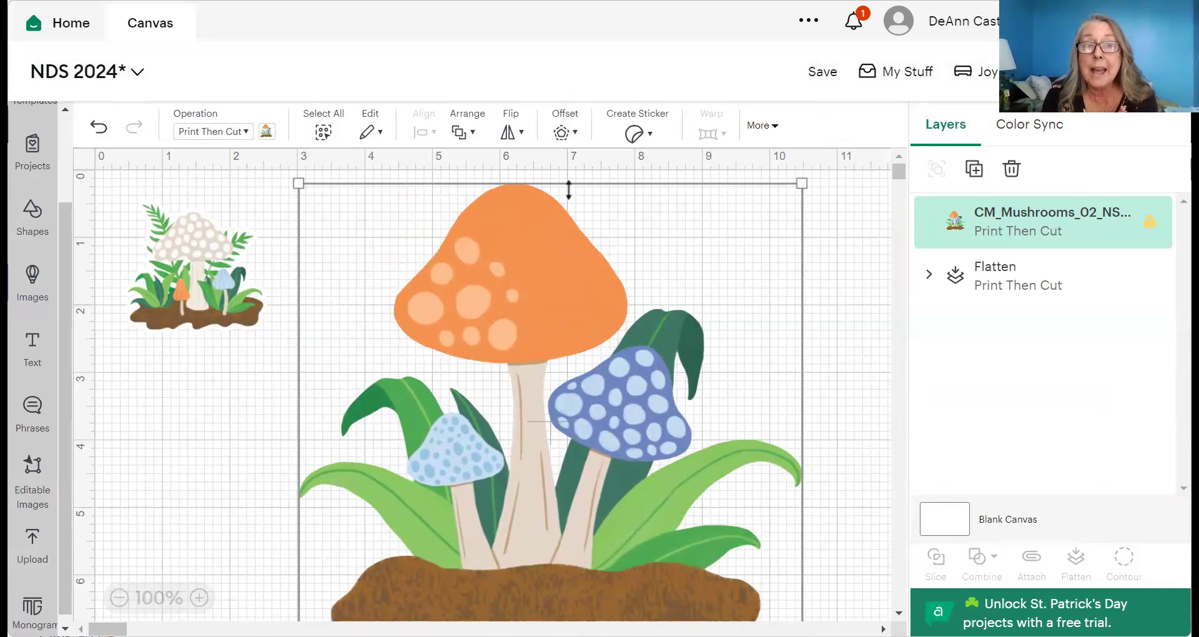
click(562, 133)
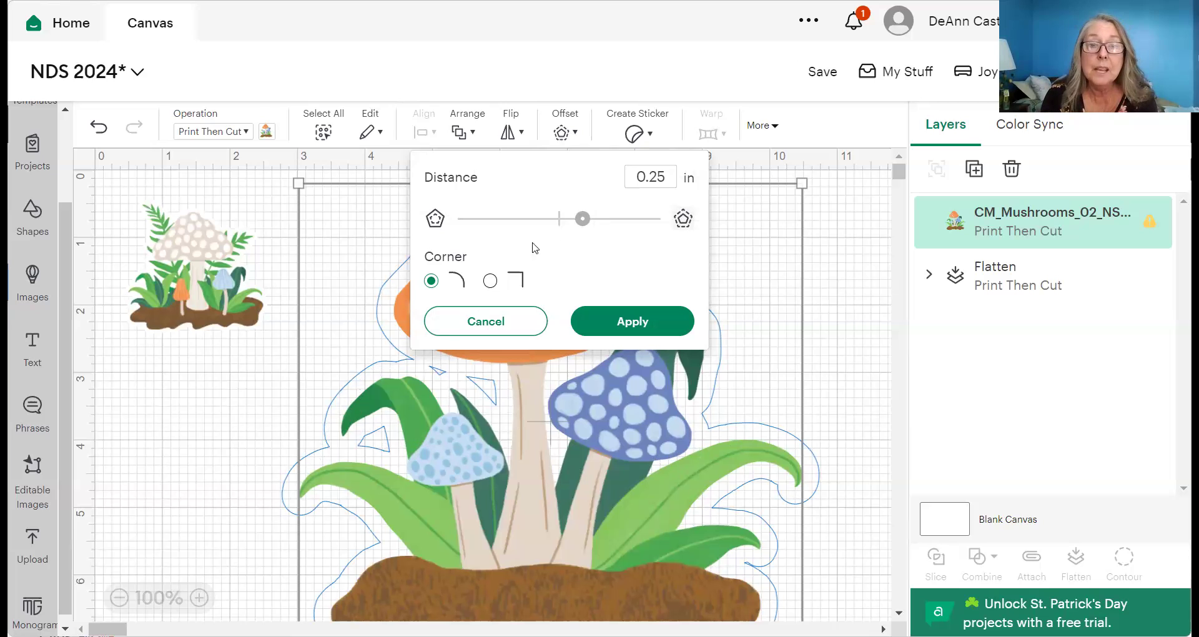
drag(582, 227, 573, 227)
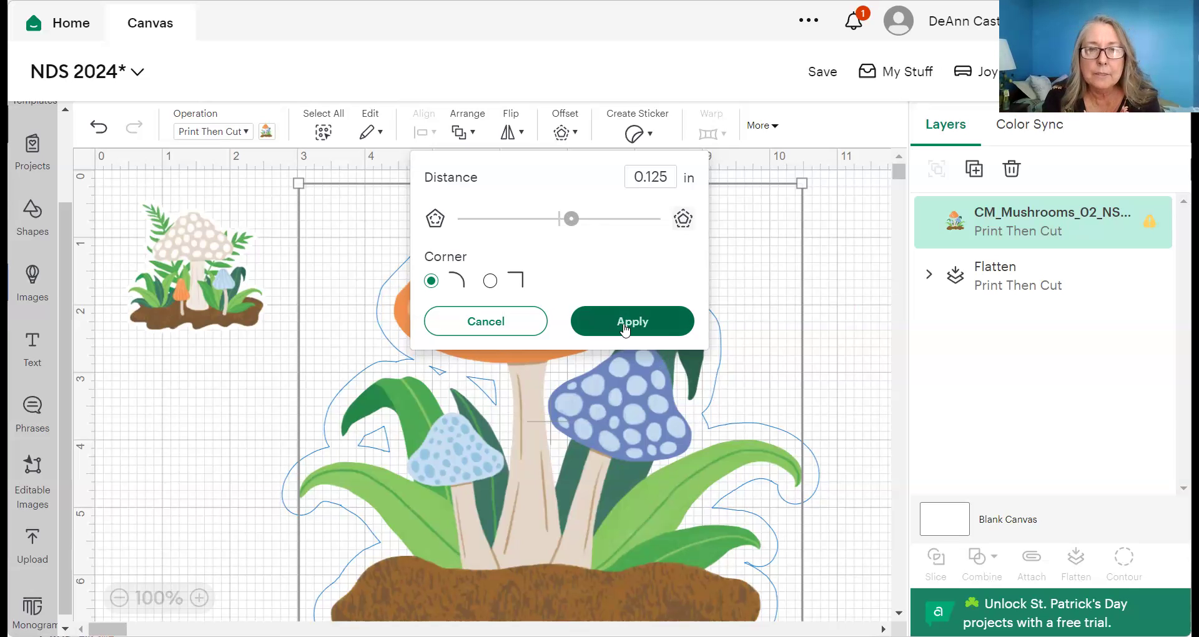
drag(571, 218, 568, 221)
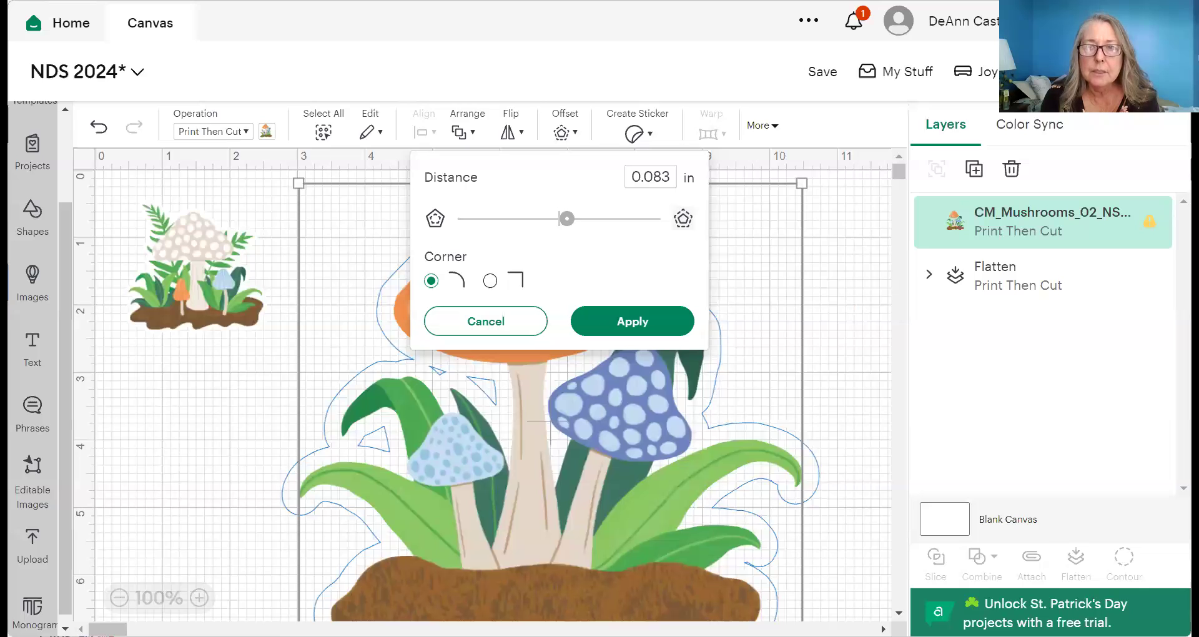
click(799, 296)
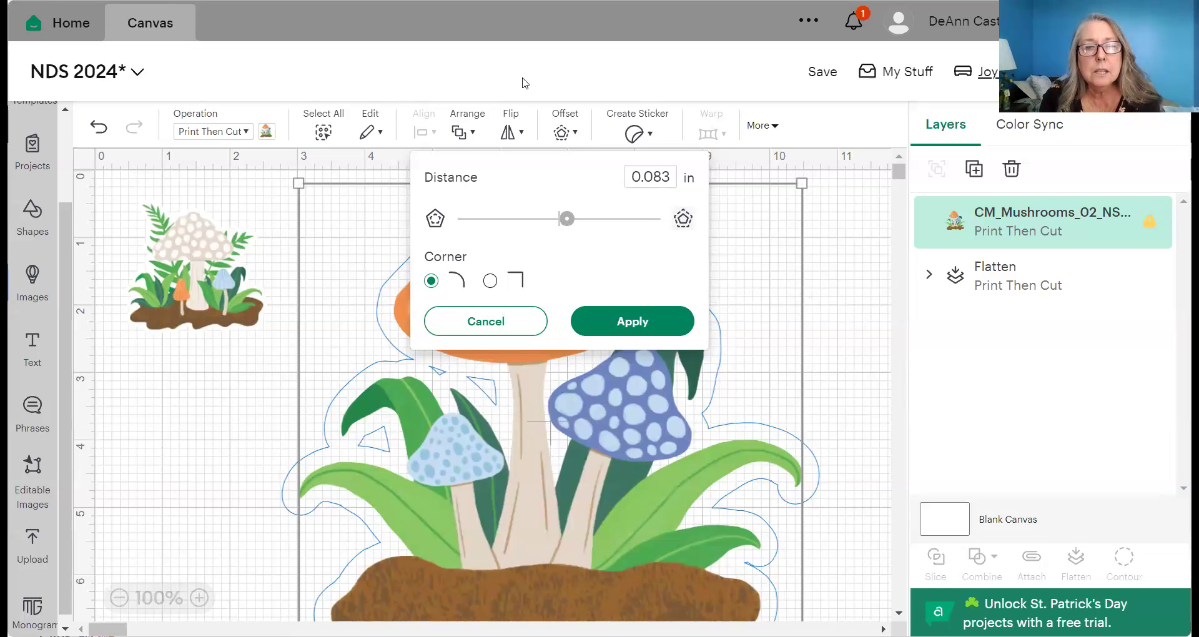
click(693, 416)
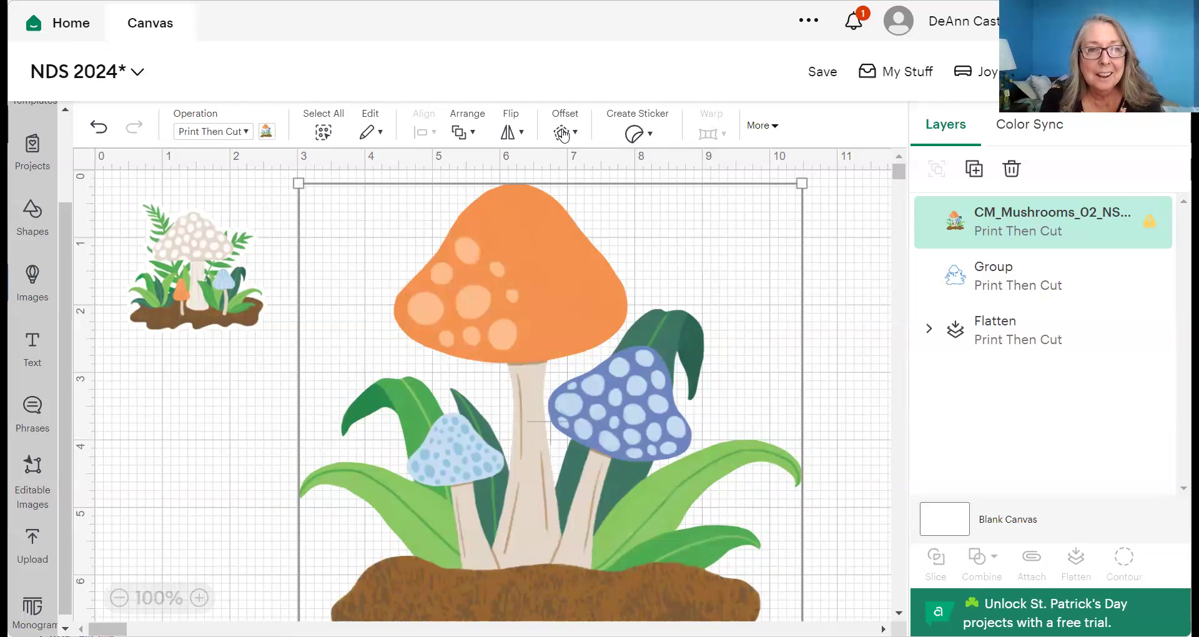
- Apply a rounded 0.069 in offset border around the large mushroom
click(562, 133)
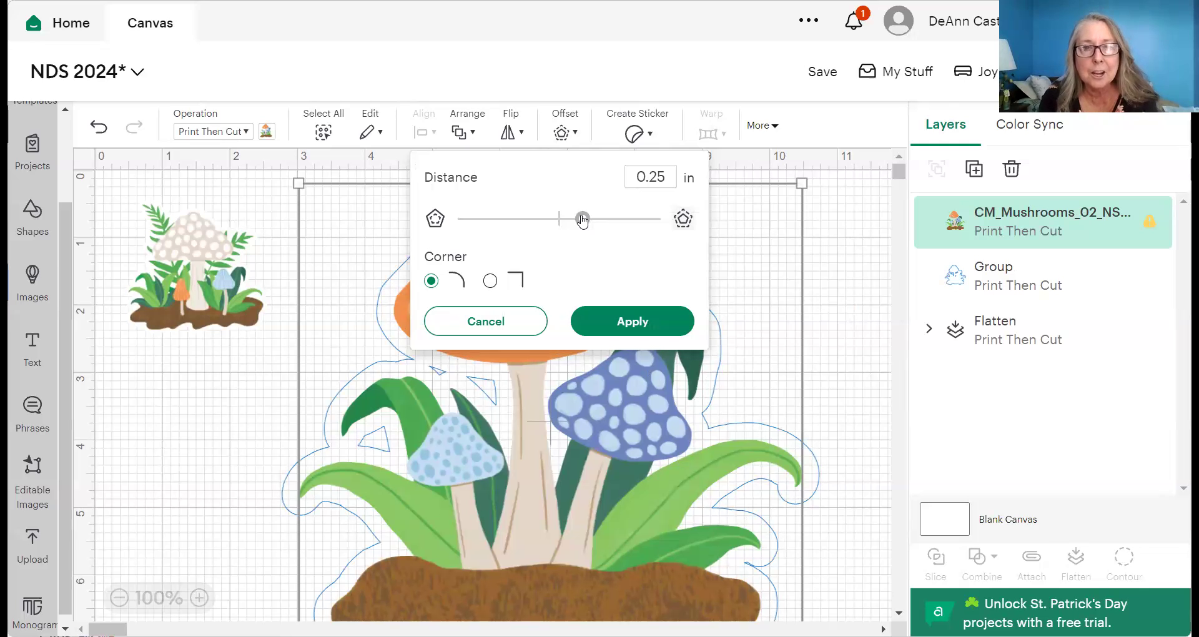
drag(582, 220, 570, 219)
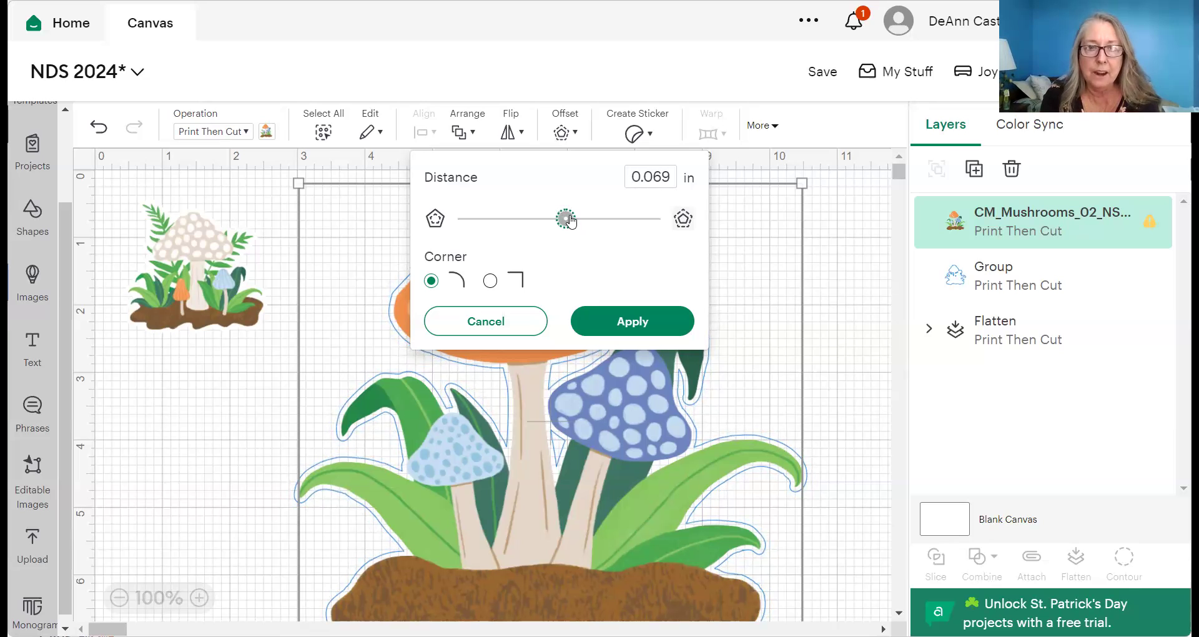
click(633, 323)
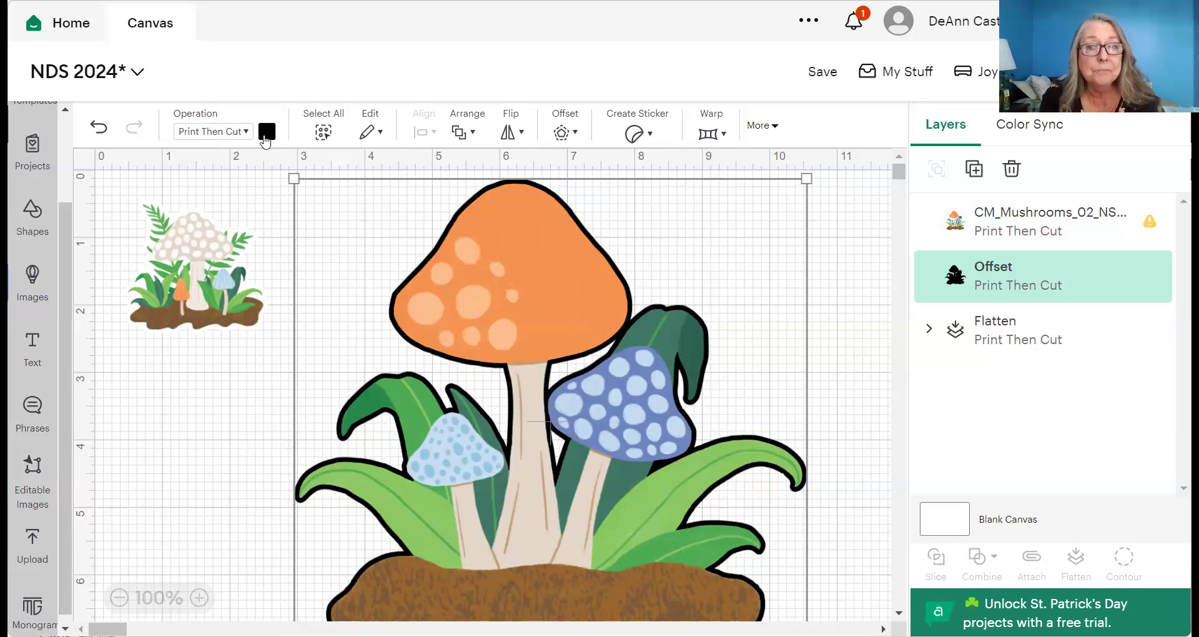
- Set the mushroom's Offset layer print colour to white
click(266, 131)
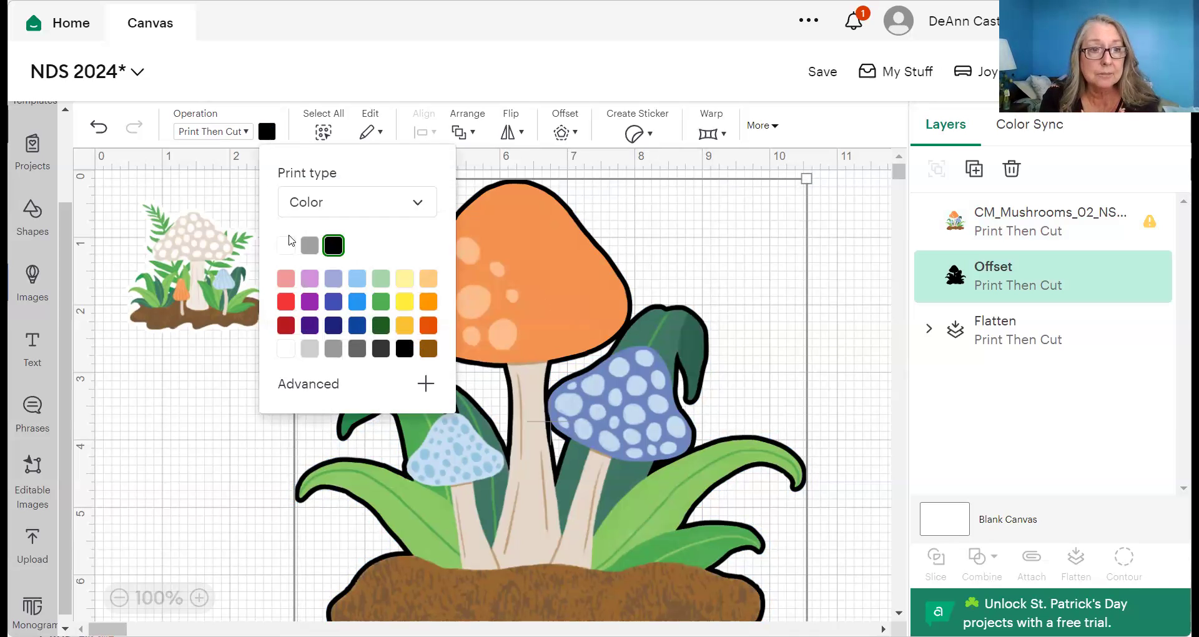
click(287, 246)
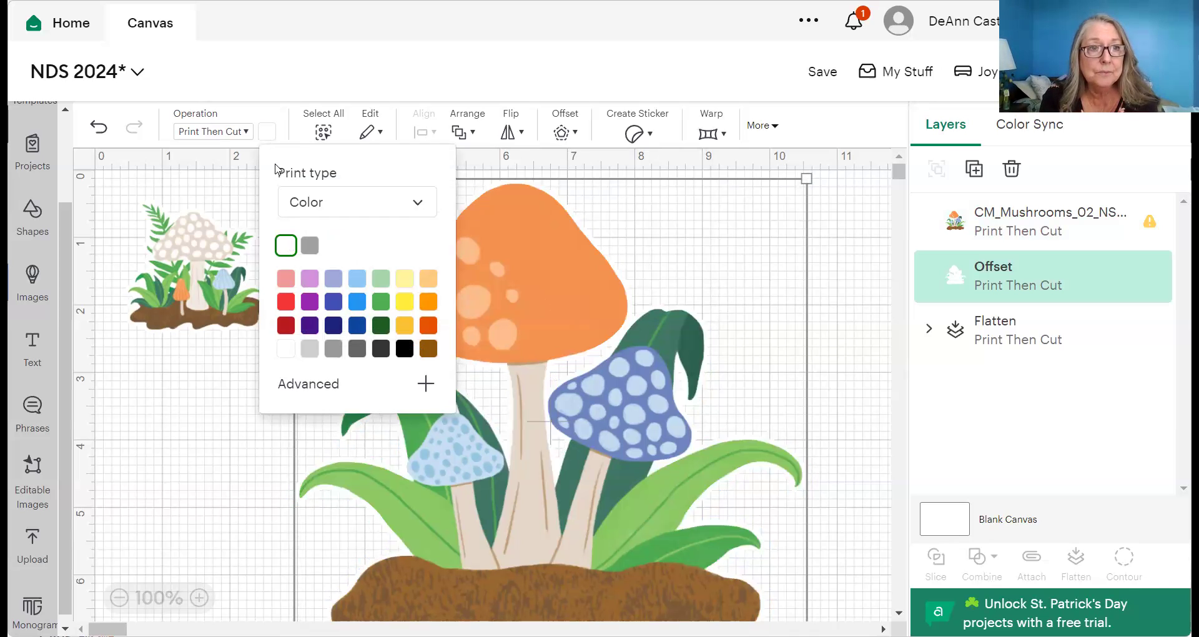
click(269, 133)
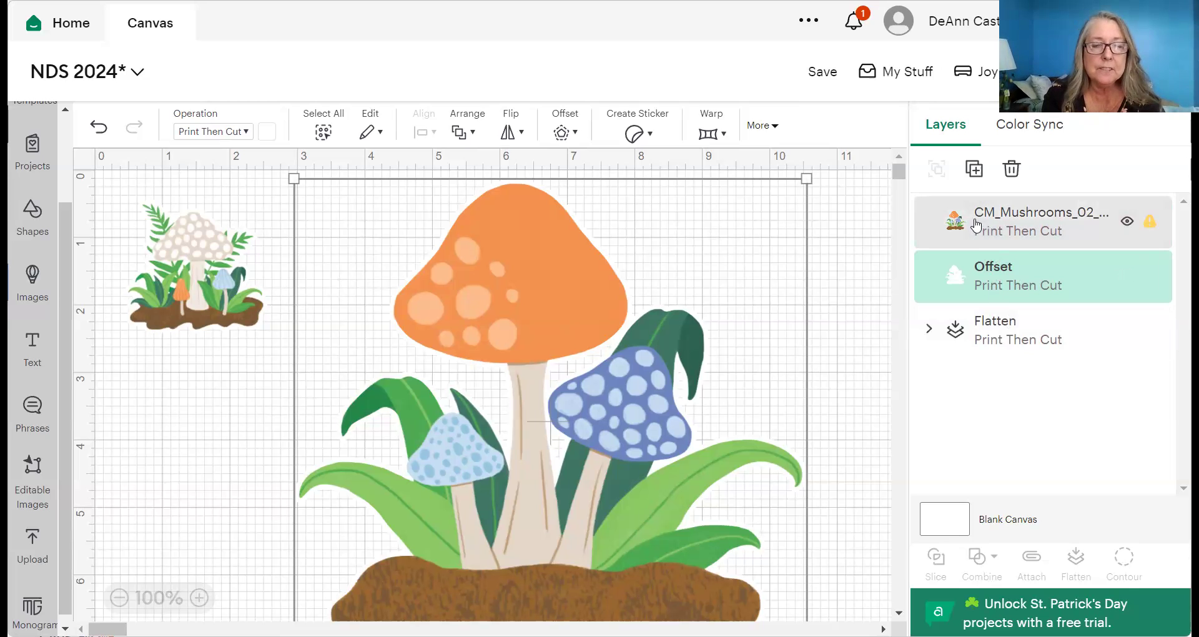
- Select the CM_Mushrooms and Offset layers together and flatten them
shift+click(976, 225)
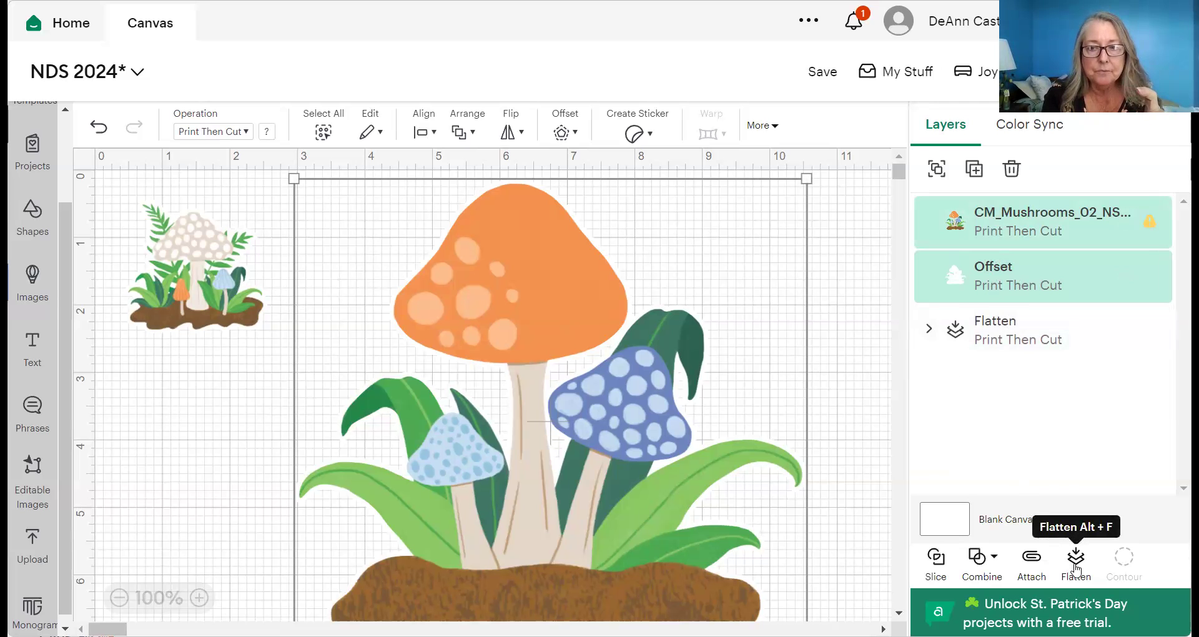
click(1076, 562)
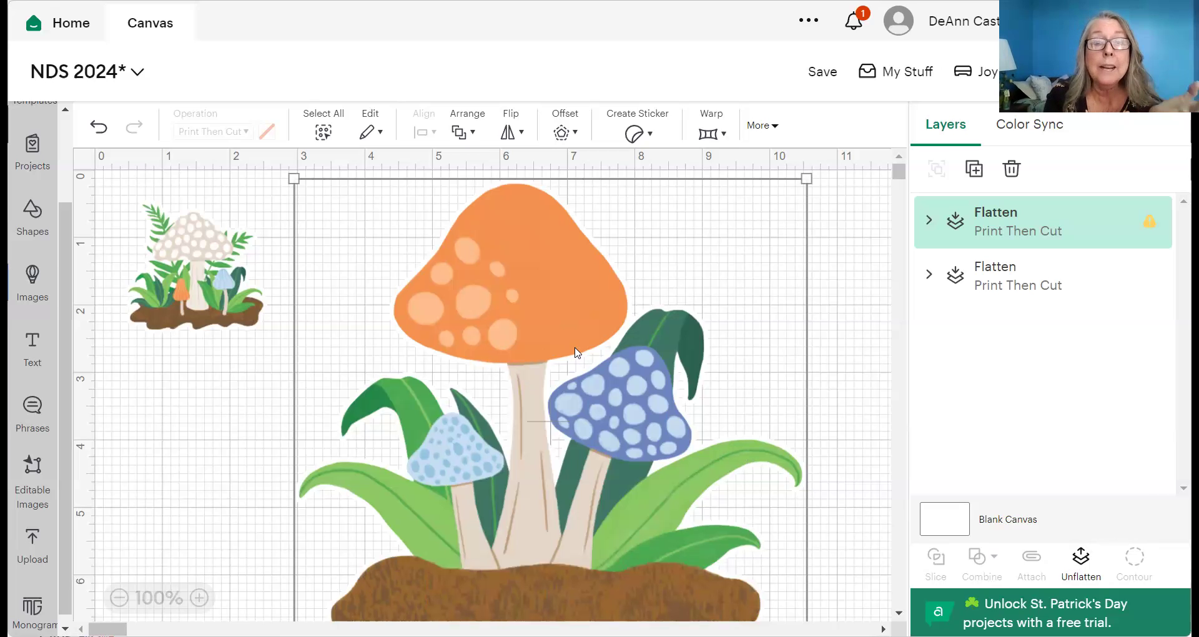
- Resize the flattened mushroom to 2 in high (2.11 x 2 in) and nudge it into place
click(775, 129)
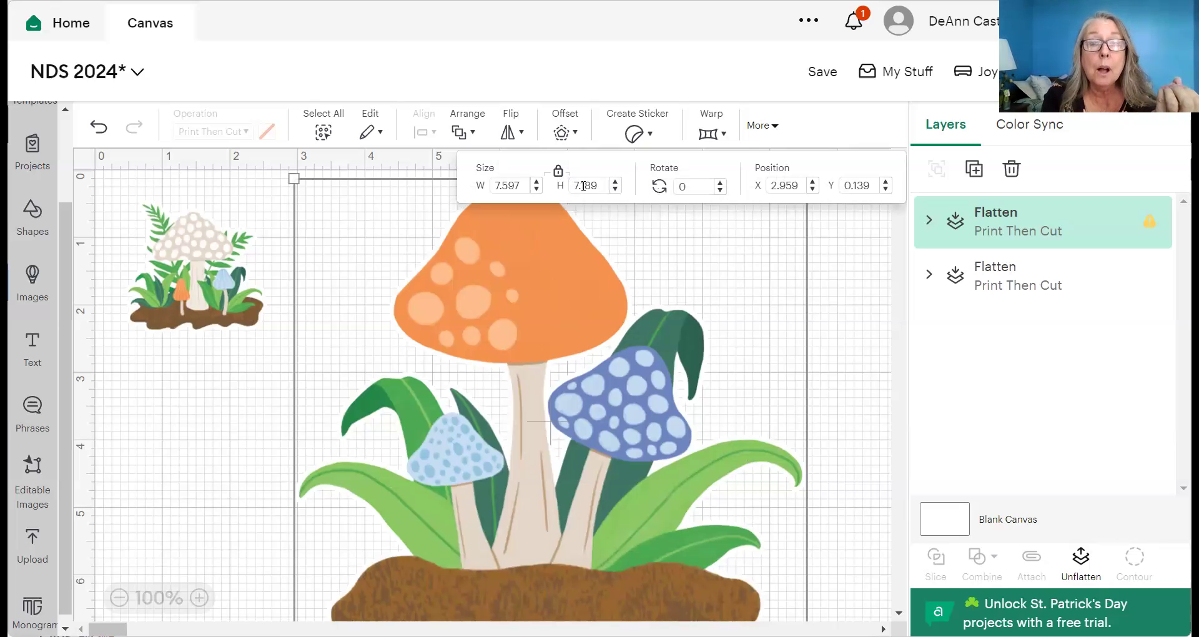
click(600, 186)
key(BackSpace)
key(BackSpace)
key(BackSpace)
key(BackSpace)
key(BackSpace)
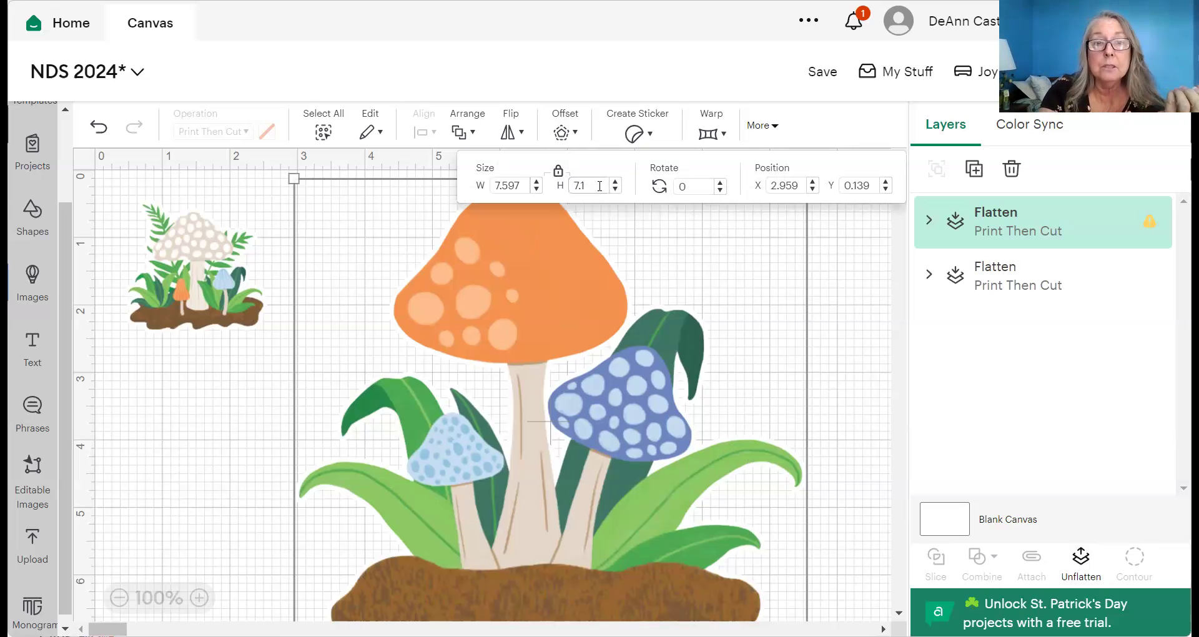
text(2)
key(Tab)
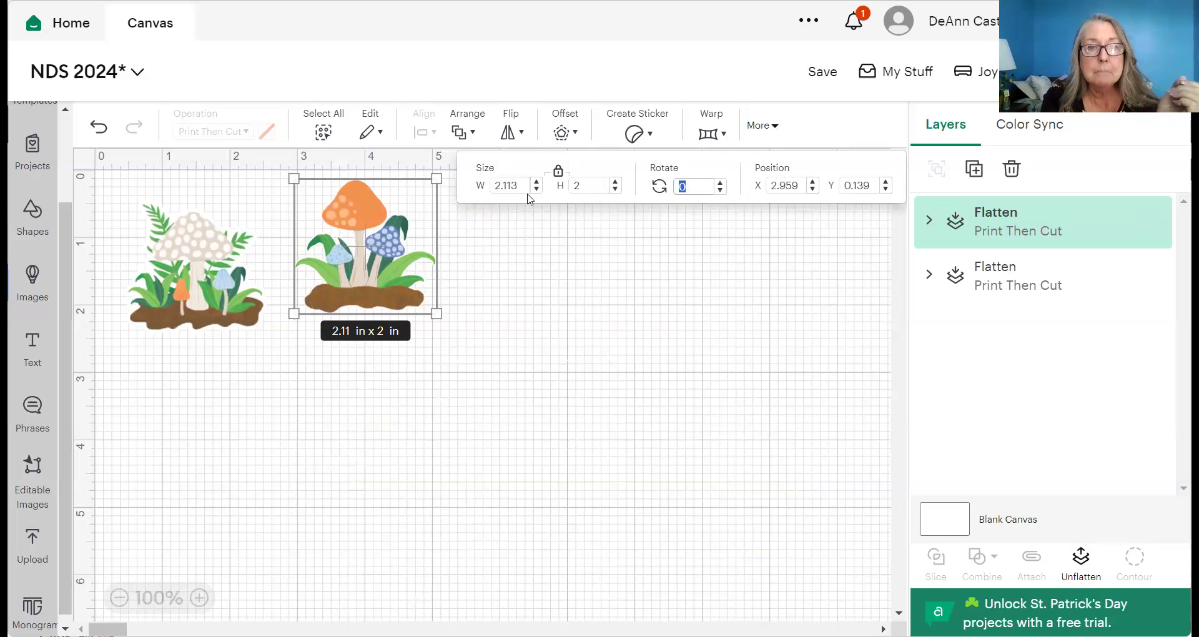
click(416, 222)
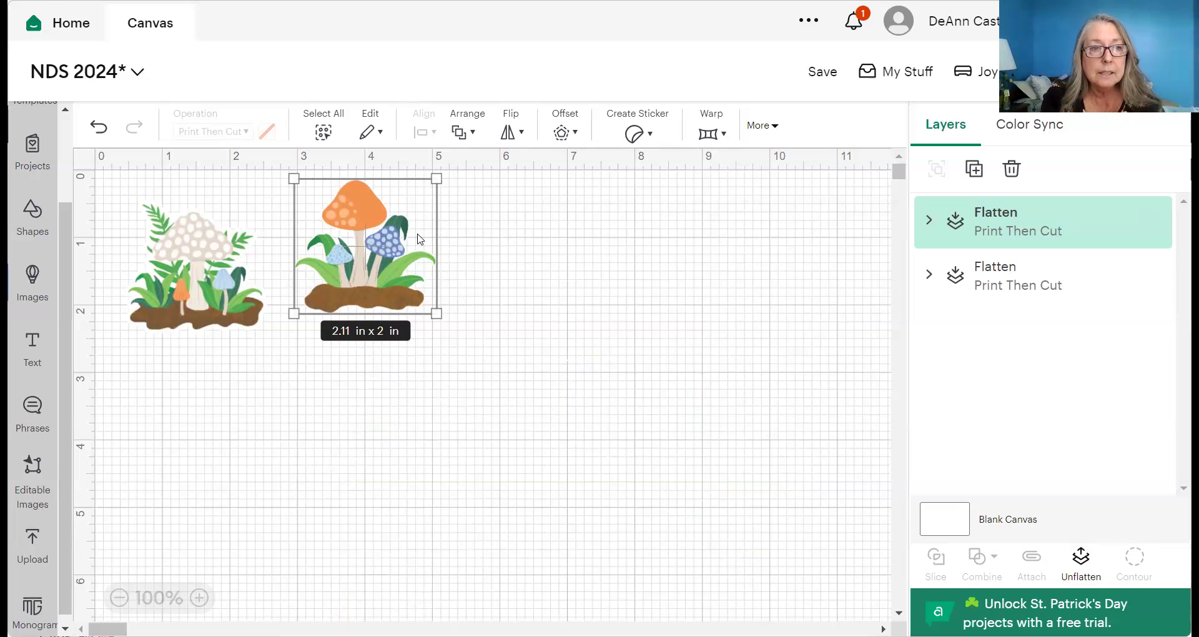
click(509, 310)
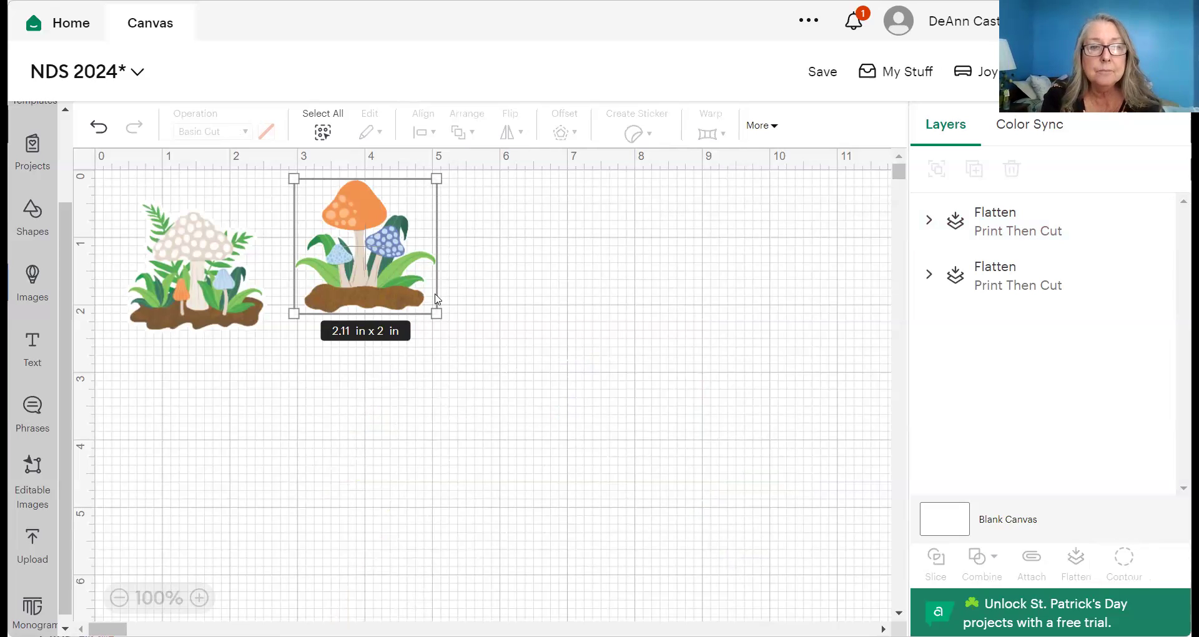
mouse_move(393, 242)
mouse_down()
mouse_move(391, 275)
mouse_move(395, 245)
mouse_move(390, 256)
mouse_up()
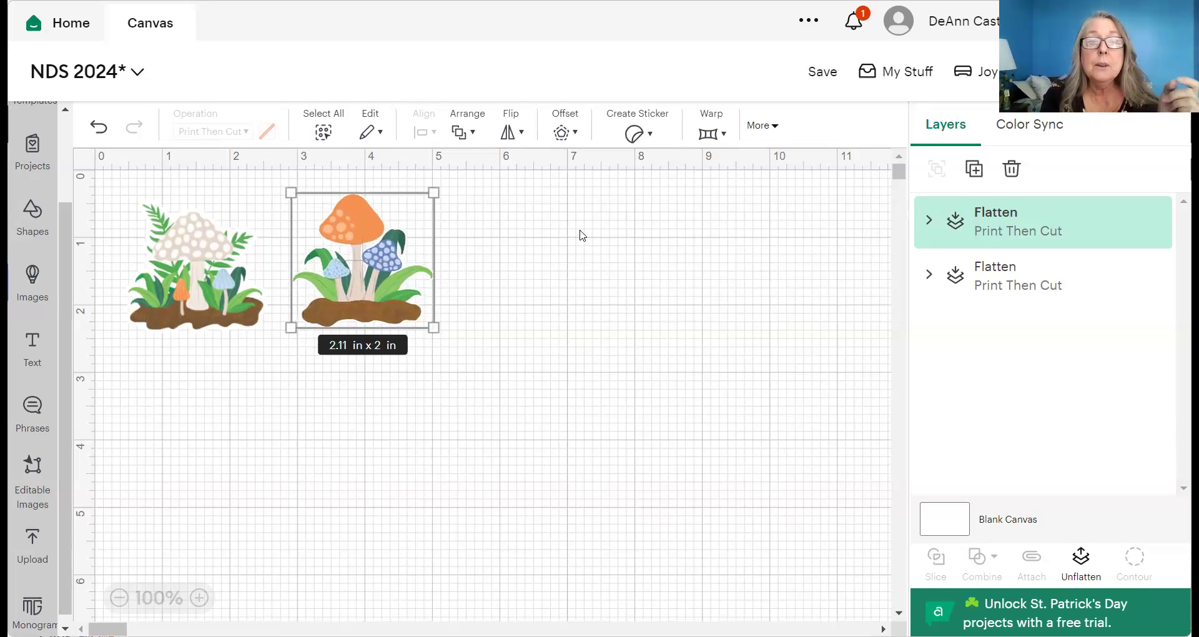
- Save the NDS 2024 project and move on to the Make mat preparation screen
click(822, 72)
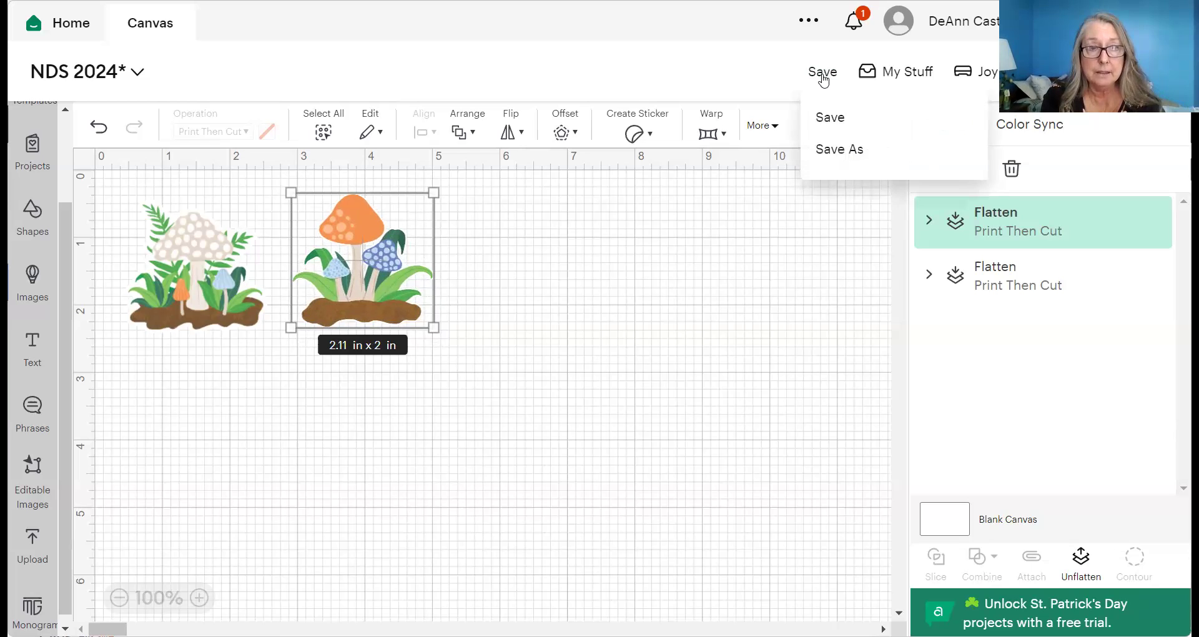
click(823, 118)
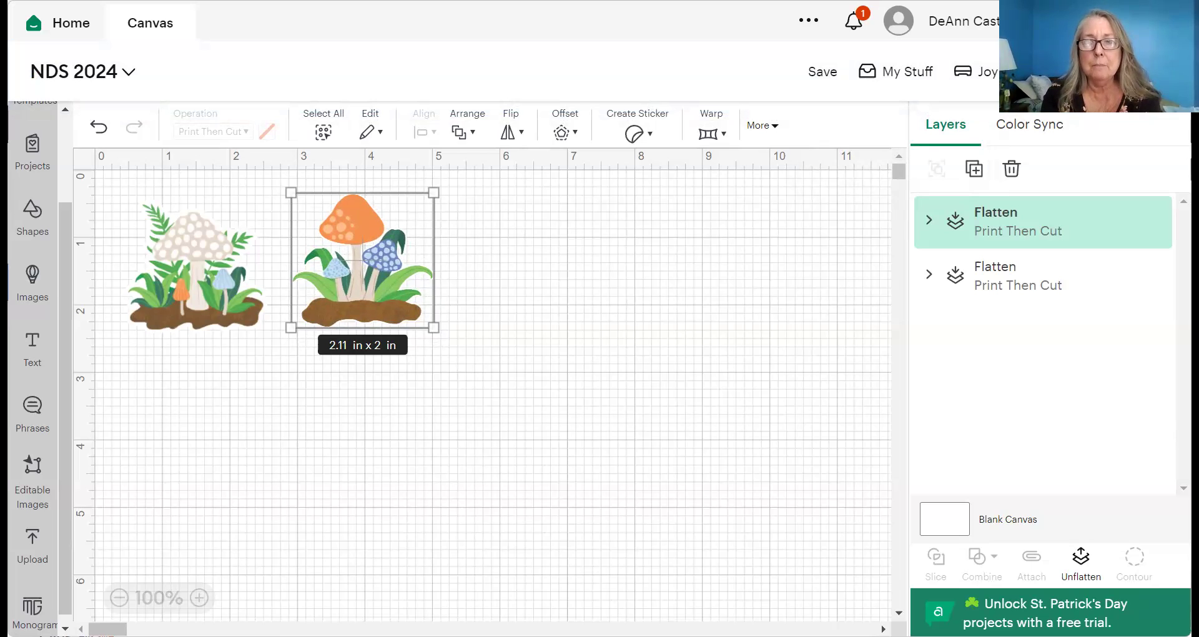
click(1140, 72)
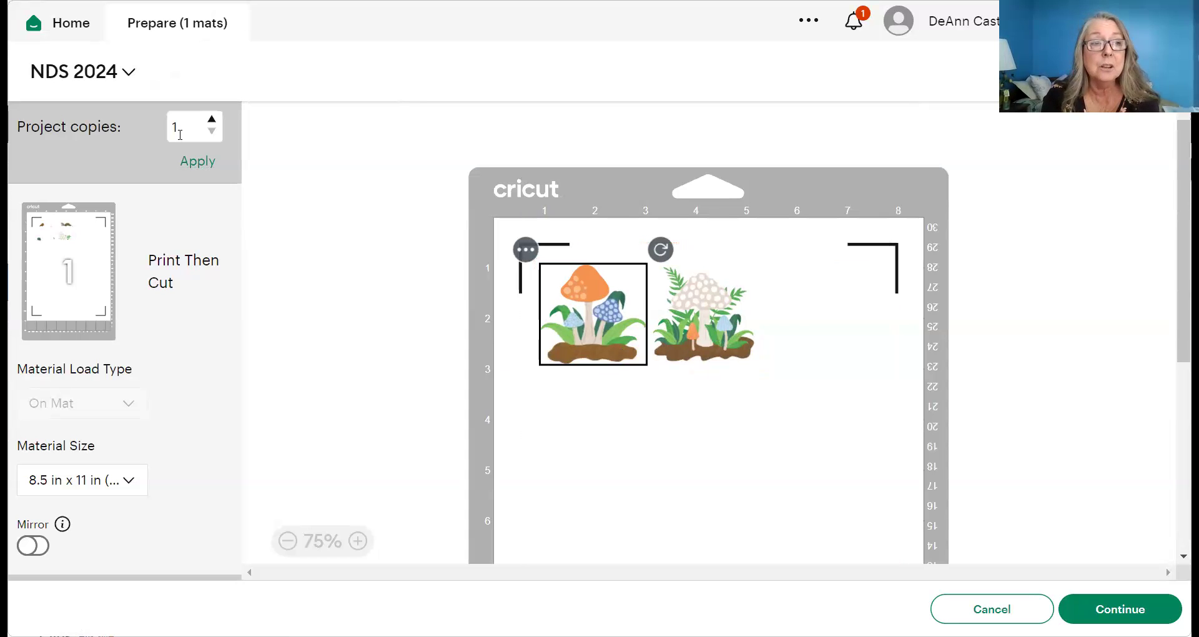
- Set project copies to 5 and continue to the print step
click(179, 125)
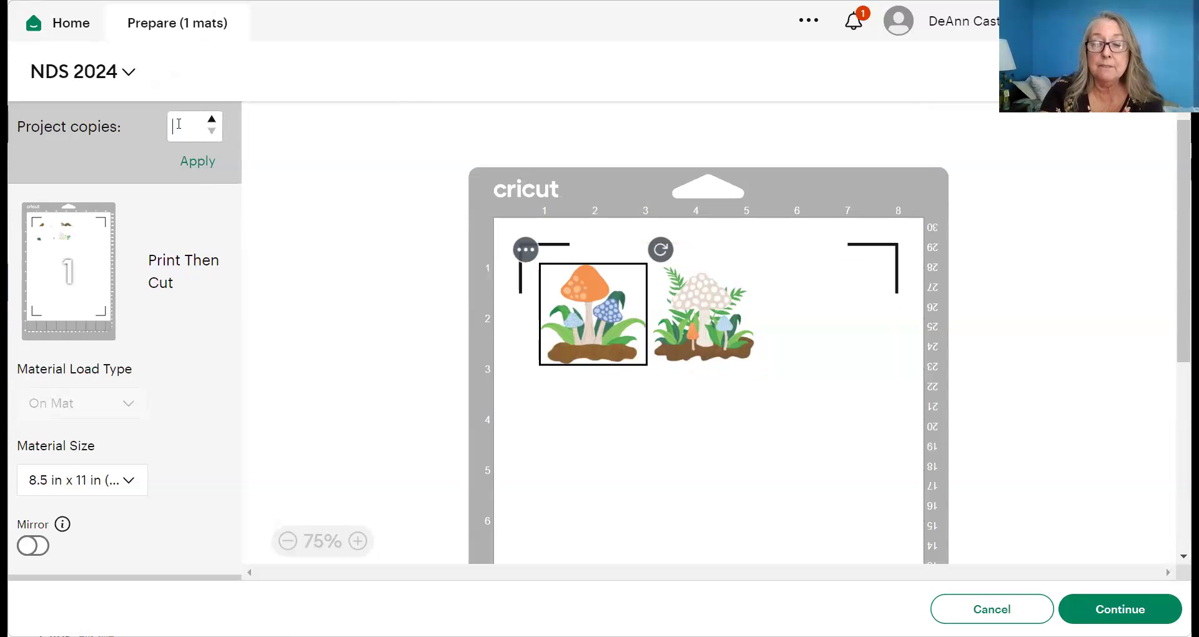
text(5)
click(190, 159)
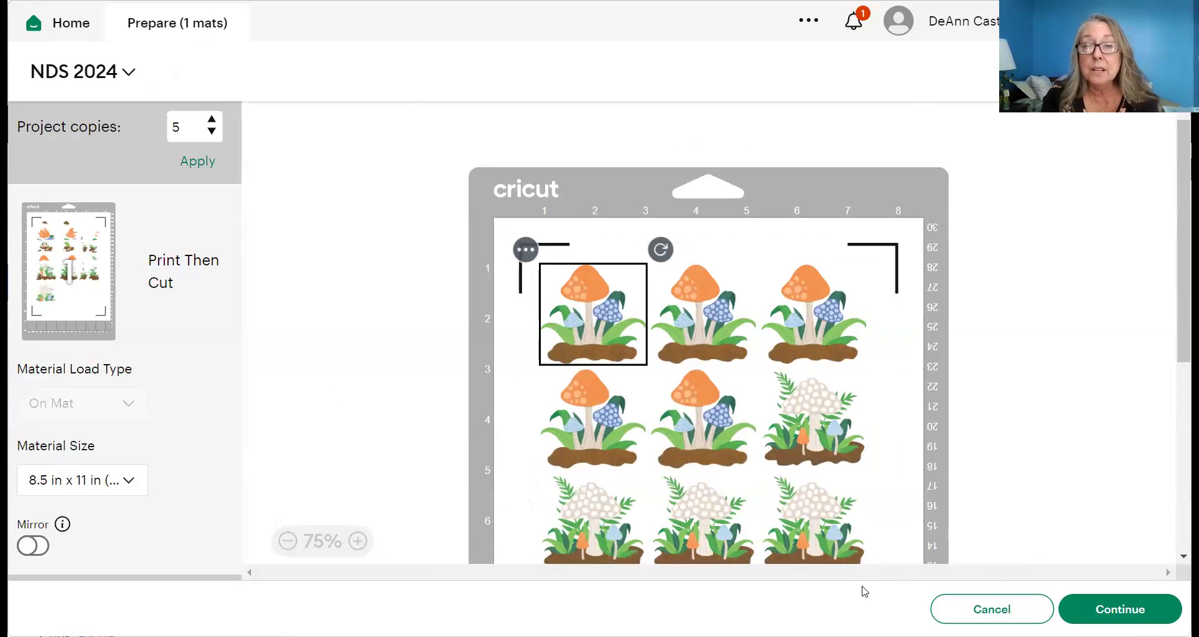
click(1104, 612)
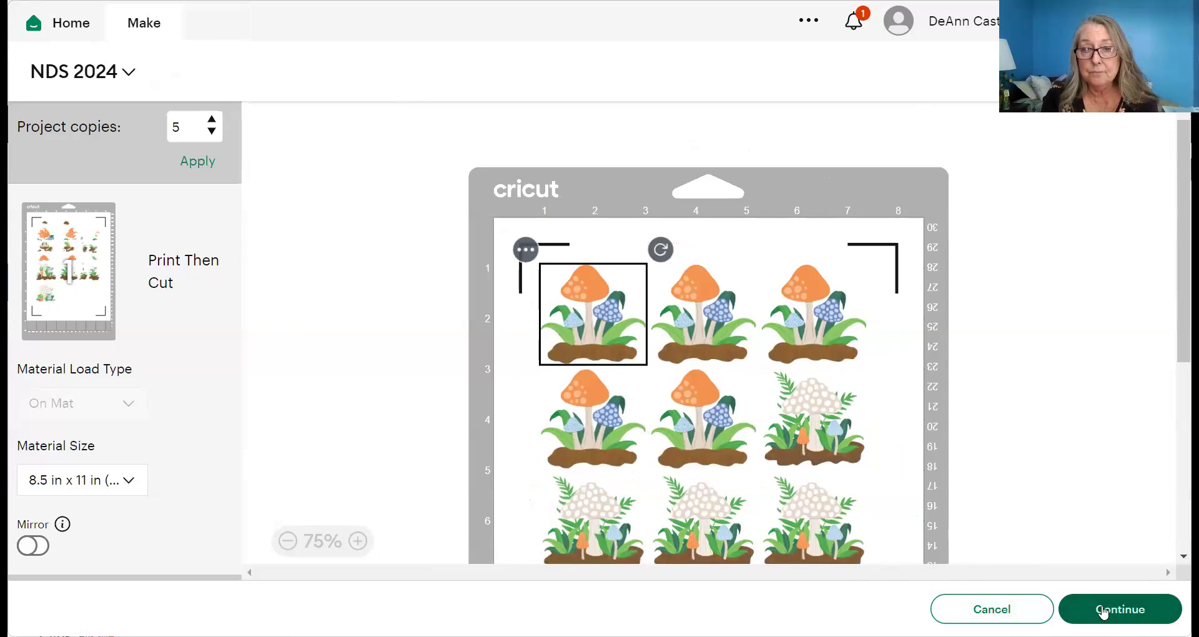